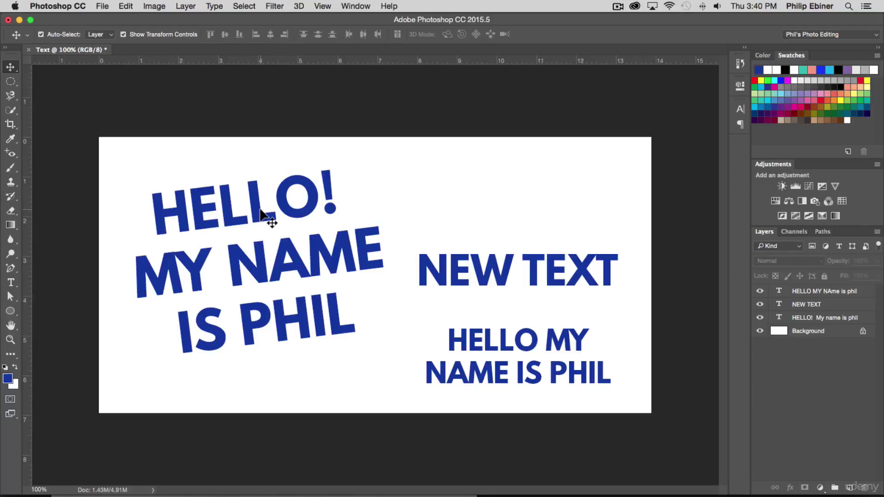
Step: Select the HELLO! text layer and bring up the Character and Paragraph panels
{"action": "left_click", "coordinate": [228, 199]}
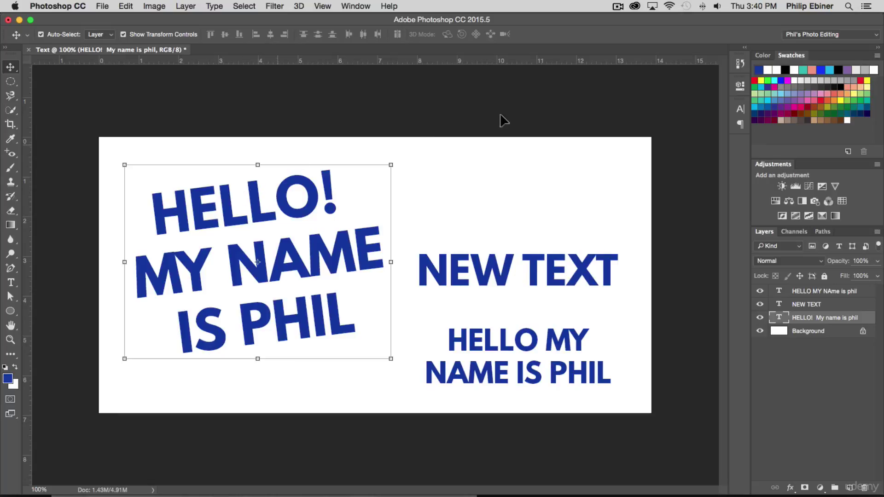
{"action": "left_click", "coordinate": [740, 109]}
{"action": "left_click", "coordinate": [741, 123]}
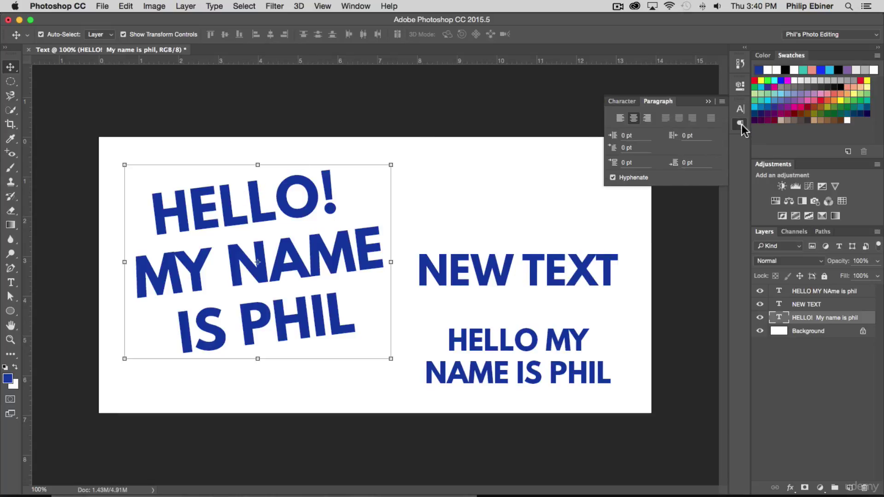
{"action": "left_click", "coordinate": [356, 6]}
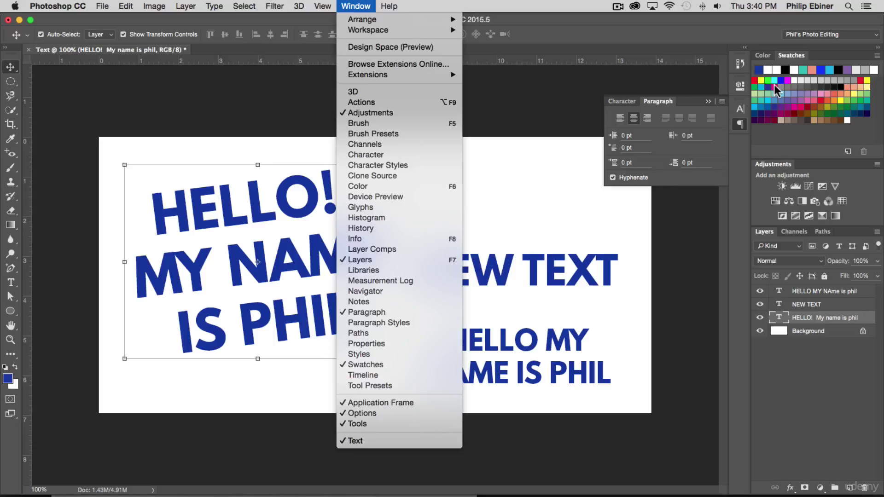
{"action": "left_click", "coordinate": [663, 105]}
Step: Pull the Paragraph and Character panels out as floating panels placed side by side
{"action": "left_click_drag", "start_coordinate": [670, 102], "coordinate": [480, 73]}
{"action": "left_click_drag", "start_coordinate": [622, 101], "coordinate": [620, 68]}
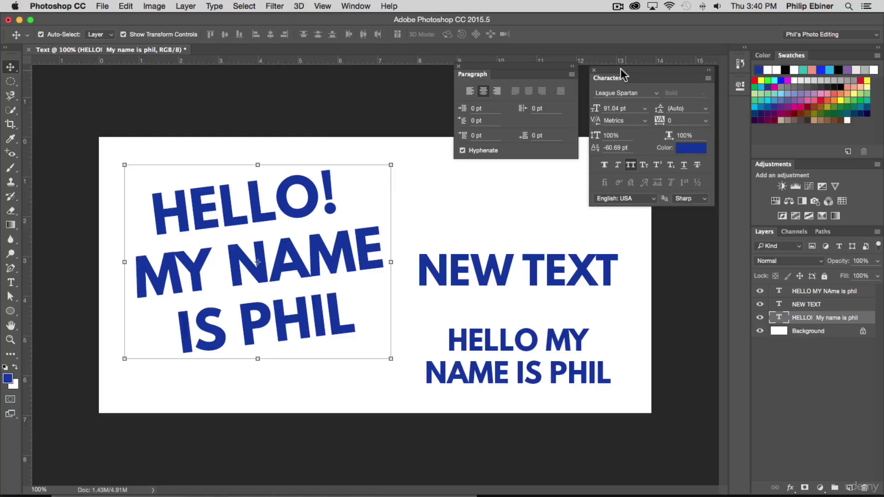
{"action": "left_click_drag", "start_coordinate": [543, 68], "coordinate": [552, 73]}
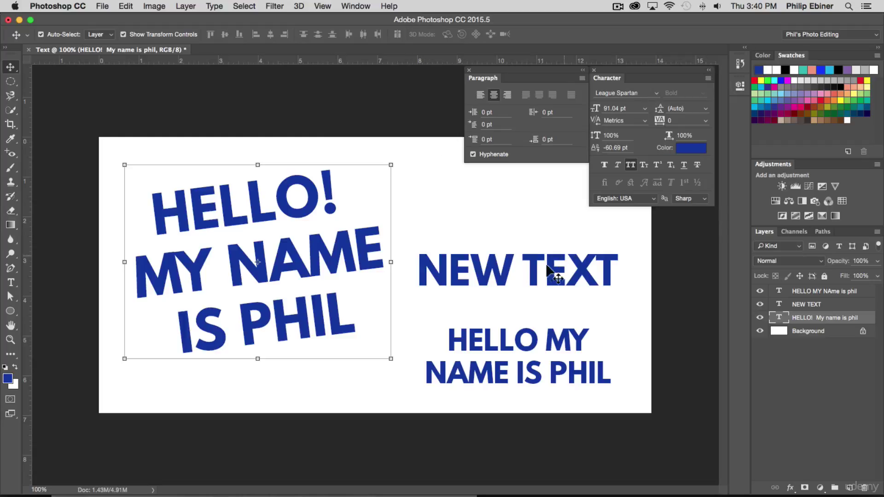
Step: Undo back to the blank background and type a new heading 'THIS IS TEST TEXT'
{"action": "left_click", "coordinate": [539, 266]}
{"action": "key", "text": "super+alt+z"}
{"action": "key", "text": "super+alt+z"}
{"action": "key", "text": "super+alt+z"}
{"action": "key", "text": "super+alt+z"}
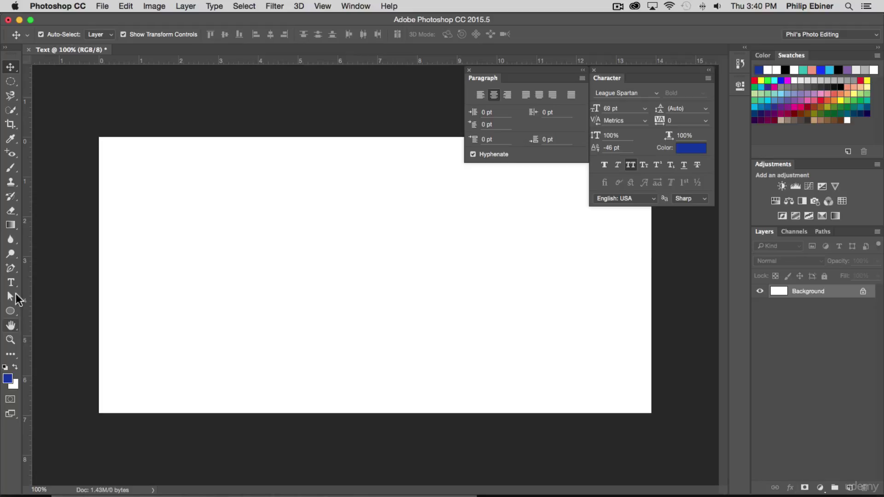
{"action": "left_click", "coordinate": [13, 283]}
{"action": "left_click", "coordinate": [213, 235]}
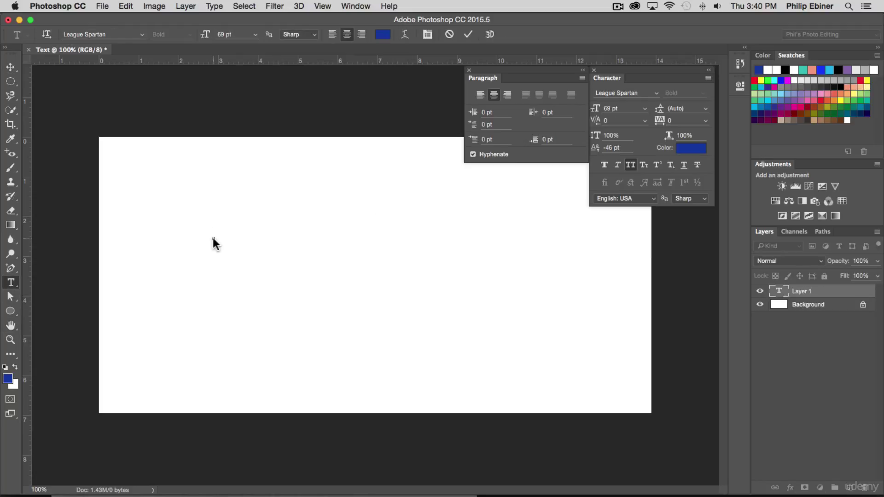
{"action": "type", "text": "THIS IS"}
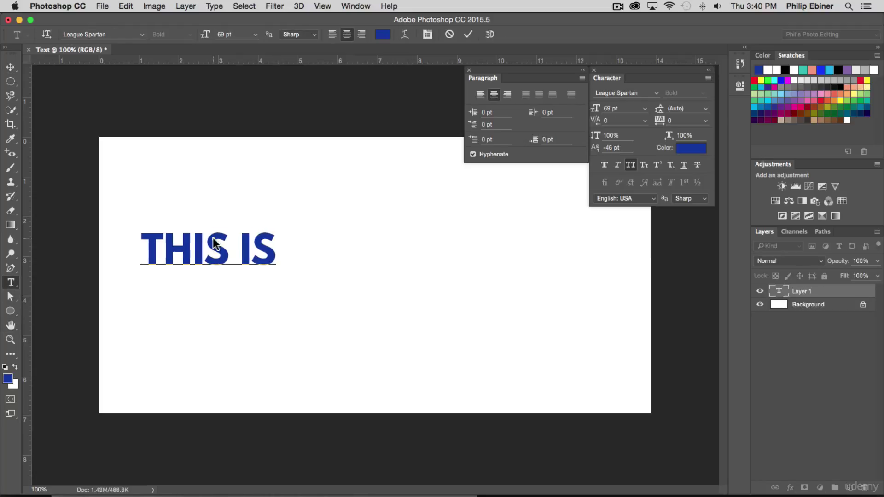
{"action": "type", "text": " TEST TEXT"}
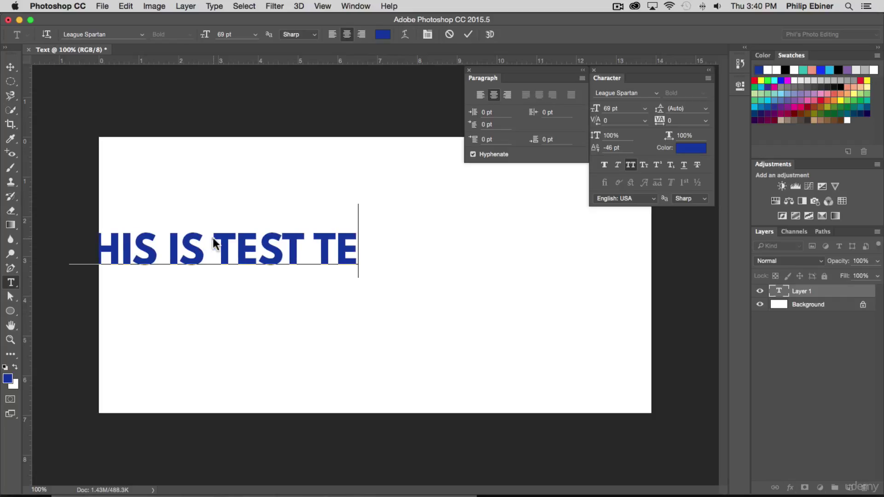
Step: Centre the heading on the canvas and break it onto two lines before TEST
{"action": "left_click", "coordinate": [10, 67]}
{"action": "left_click_drag", "start_coordinate": [300, 261], "coordinate": [484, 265]}
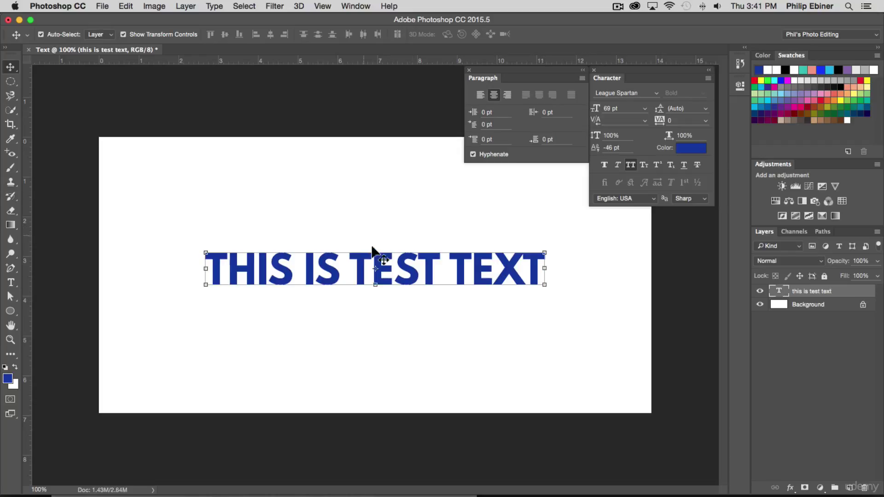
{"action": "double_click", "coordinate": [352, 267]}
{"action": "key", "text": "Return"}
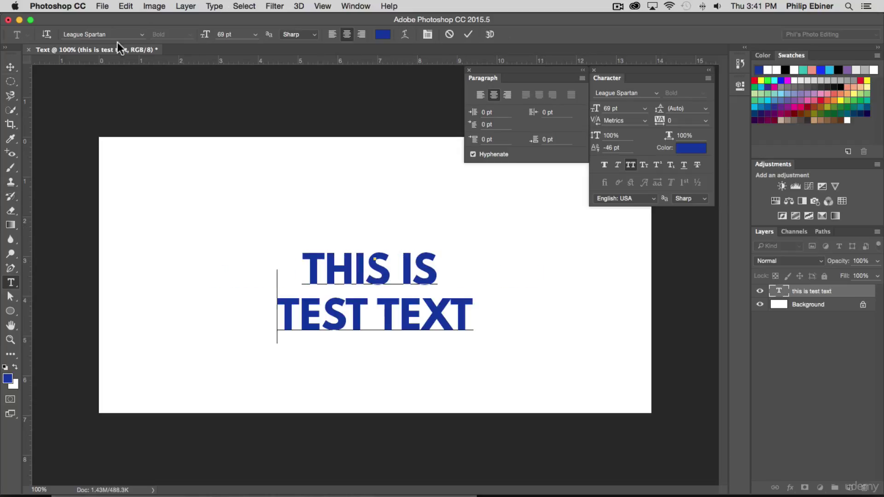
{"action": "left_click", "coordinate": [11, 67]}
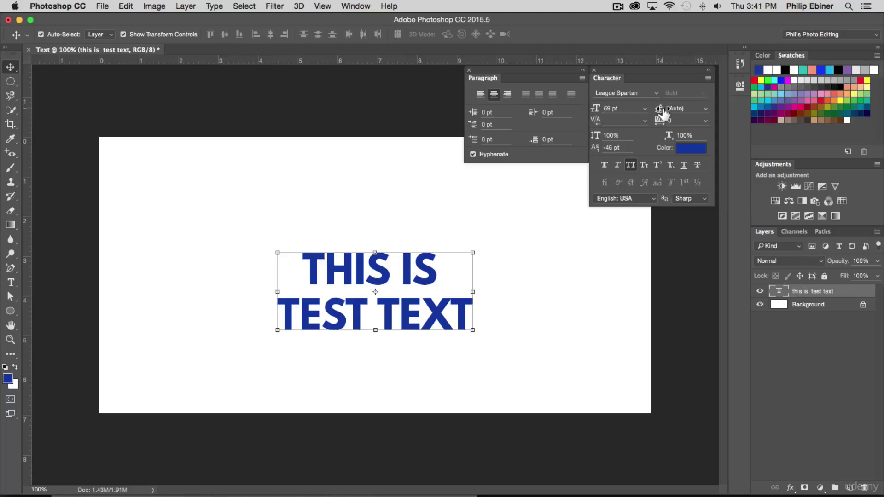
{"action": "left_click_drag", "start_coordinate": [660, 111], "coordinate": [677, 111]}
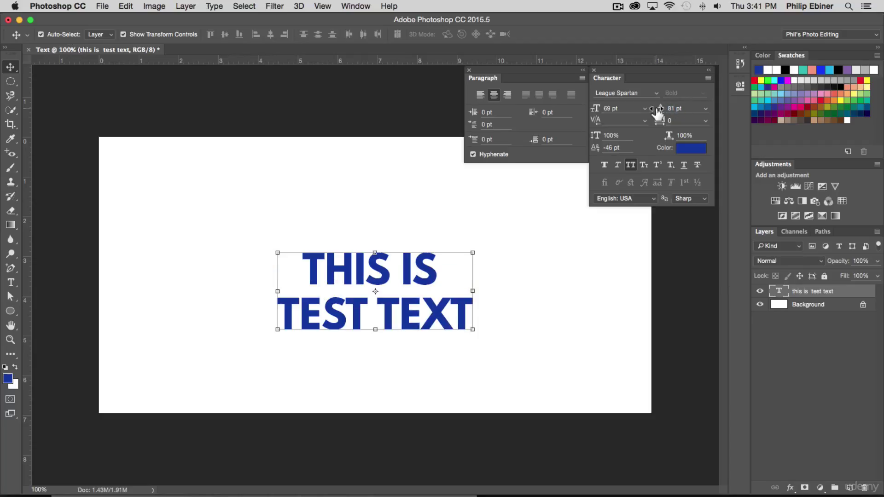
{"action": "left_click_drag", "start_coordinate": [659, 110], "coordinate": [698, 110]}
{"action": "left_click", "coordinate": [706, 109]}
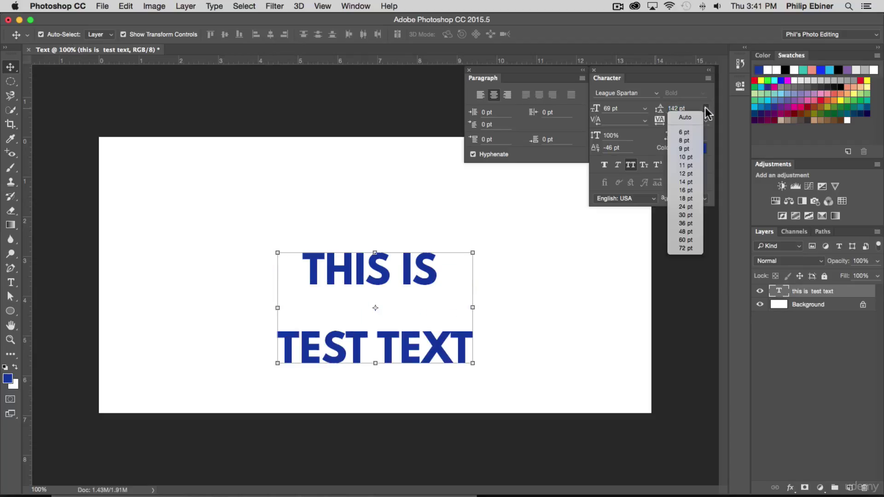
{"action": "left_click", "coordinate": [694, 118]}
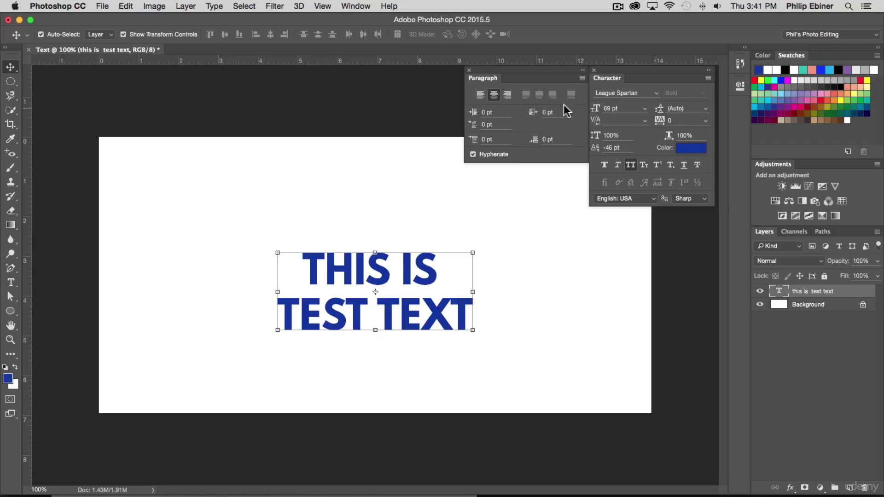
{"action": "left_click", "coordinate": [655, 108]}
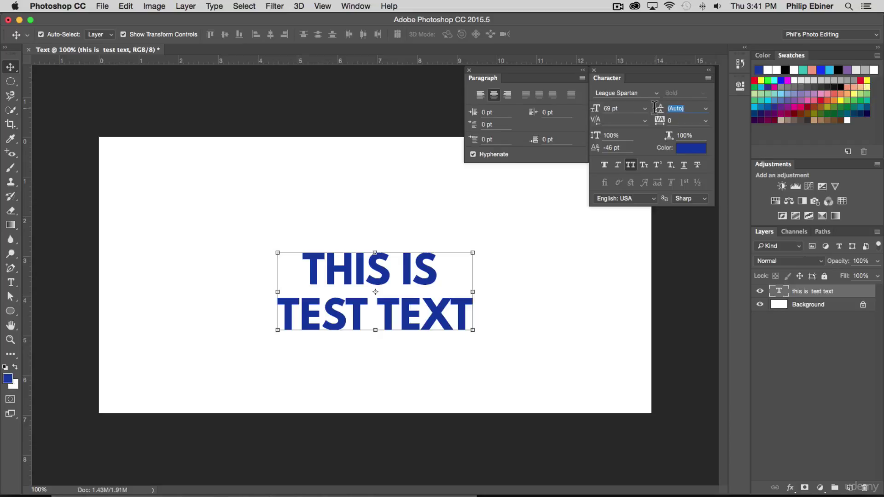
{"action": "left_click", "coordinate": [705, 109]}
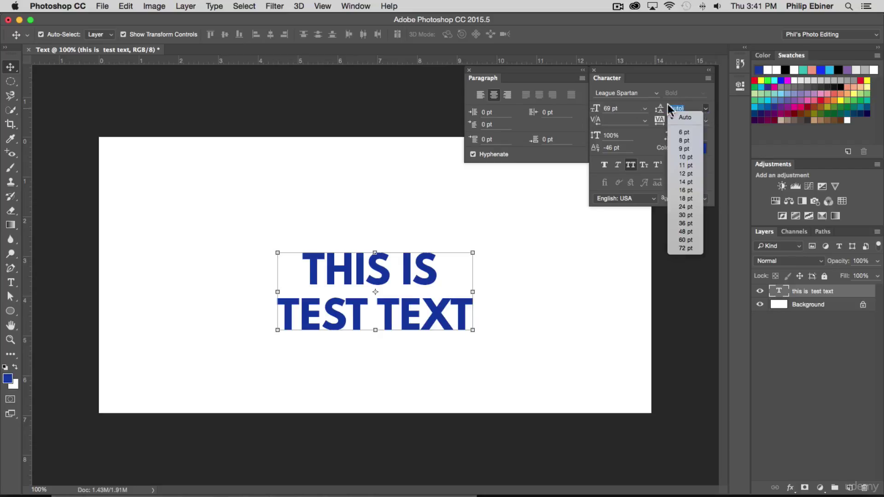
{"action": "left_click", "coordinate": [694, 104]}
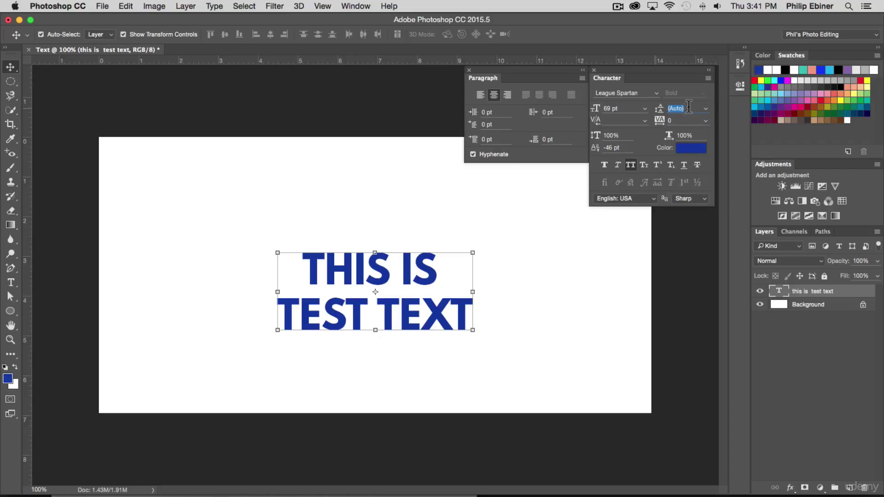
{"action": "type", "text": "90"}
{"action": "key", "text": "Return"}
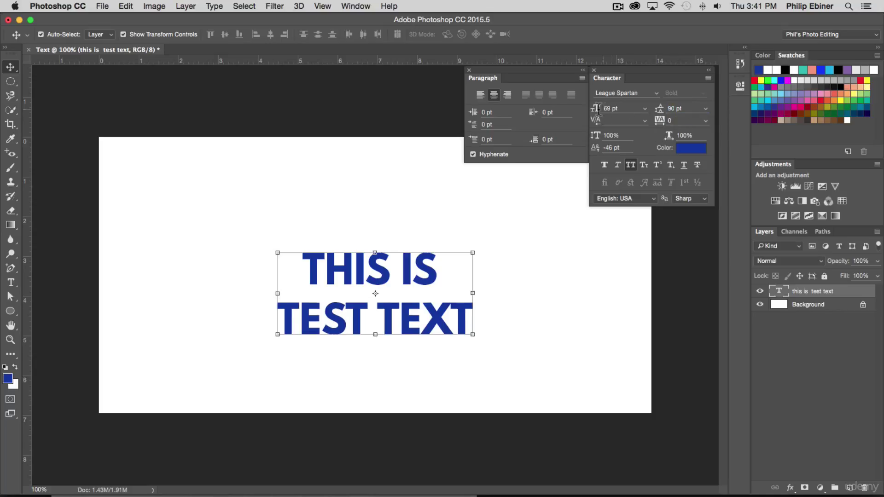
{"action": "left_click", "coordinate": [674, 109]}
{"action": "type", "text": "30"}
{"action": "key", "text": "Return"}
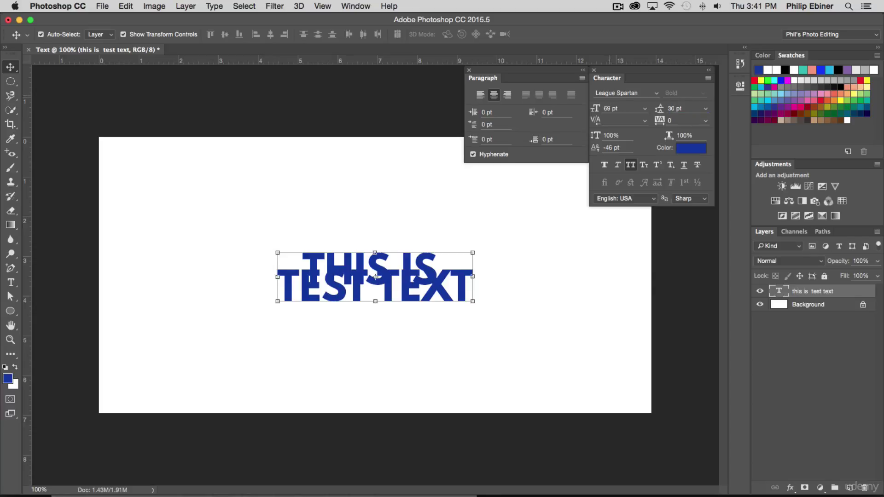
{"action": "left_click", "coordinate": [705, 109]}
{"action": "left_click", "coordinate": [684, 117]}
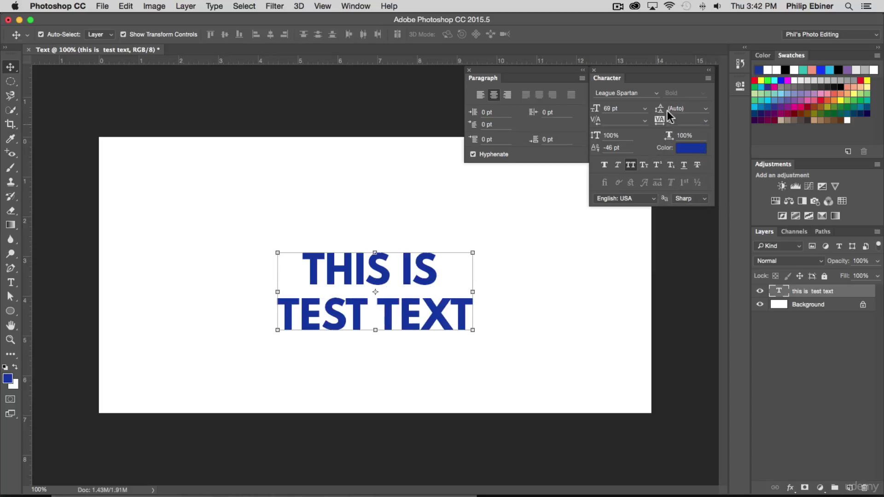
Step: Try 160 letter tracking on the heading, then reset tracking to 0
{"action": "left_click", "coordinate": [663, 121]}
{"action": "type", "text": "160"}
{"action": "key", "text": "Return"}
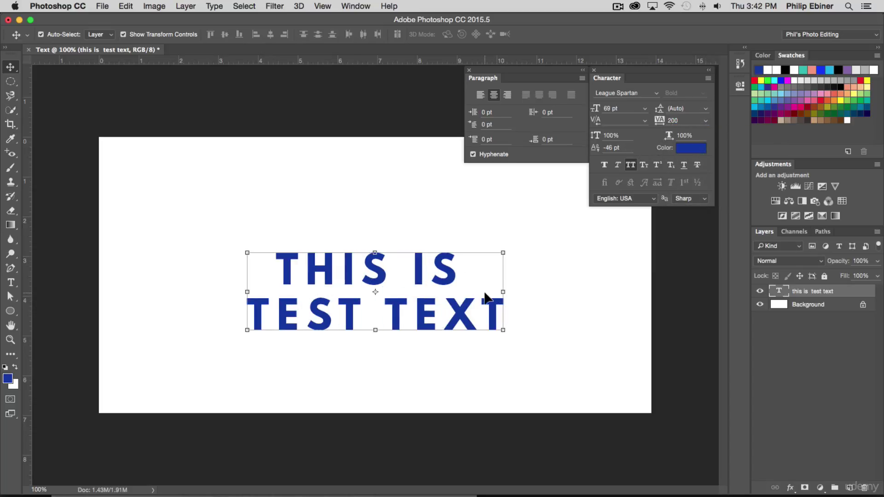
{"action": "left_click", "coordinate": [657, 121]}
{"action": "type", "text": "0"}
{"action": "key", "text": "Return"}
Step: Tighten the kerning between H and I in THIS, undoing and redoing it
{"action": "double_click", "coordinate": [356, 267]}
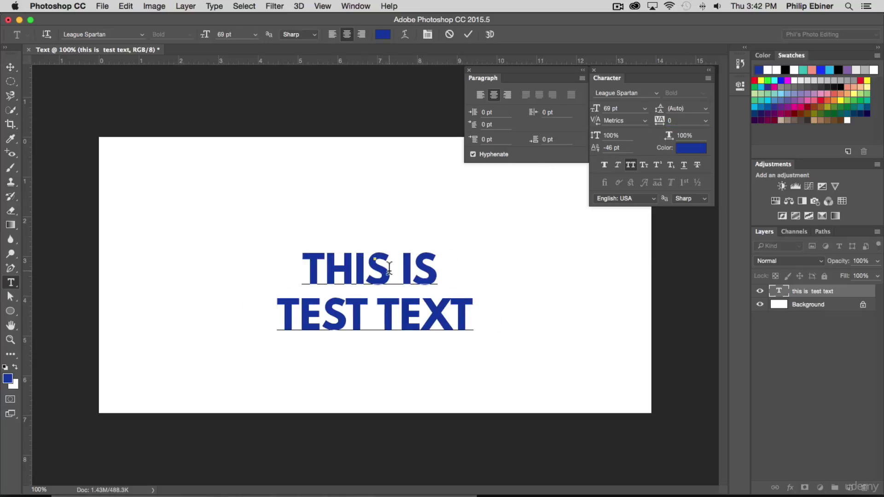
{"action": "left_click", "coordinate": [413, 264]}
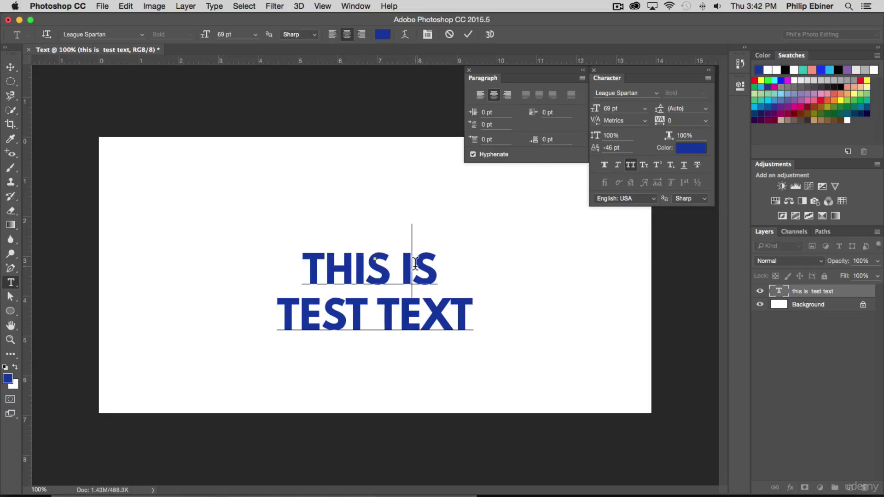
{"action": "left_click", "coordinate": [354, 260]}
{"action": "key", "text": "Return"}
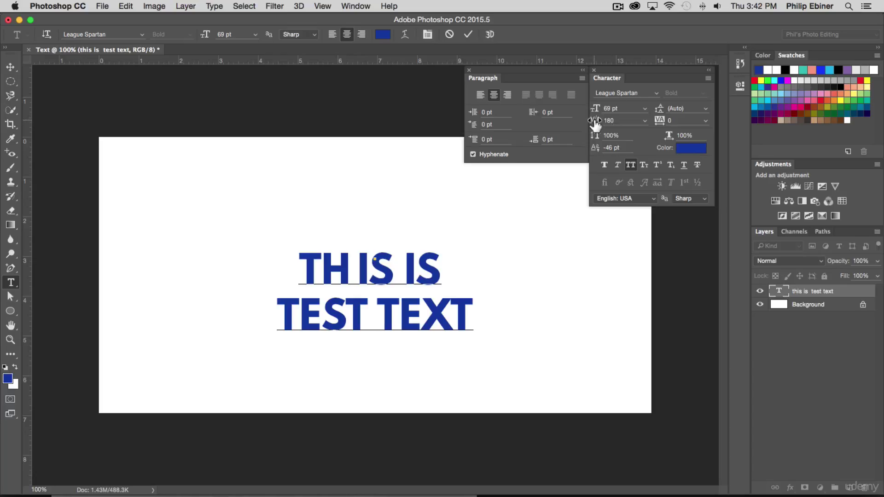
{"action": "key", "text": "super+z"}
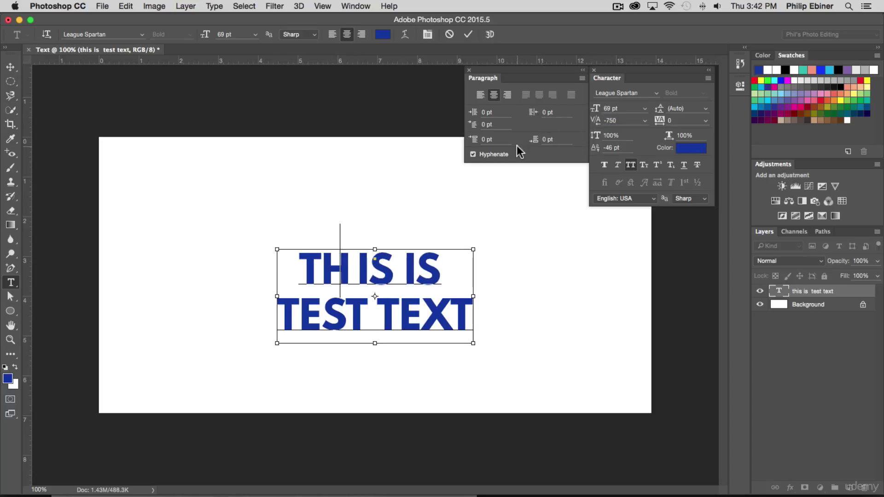
{"action": "key", "text": "super+z"}
{"action": "key", "text": "super+z"}
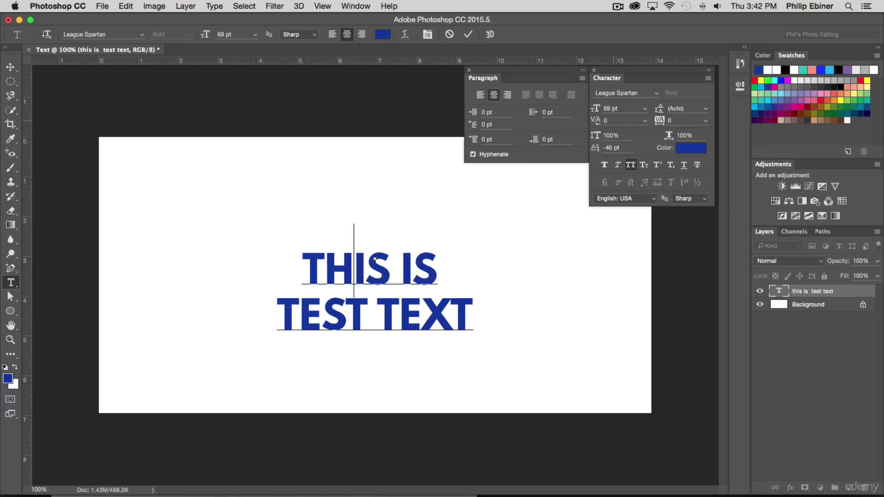
Step: Select all heading text and leave vertical and horizontal scale at 100%
{"action": "key", "text": "super+a"}
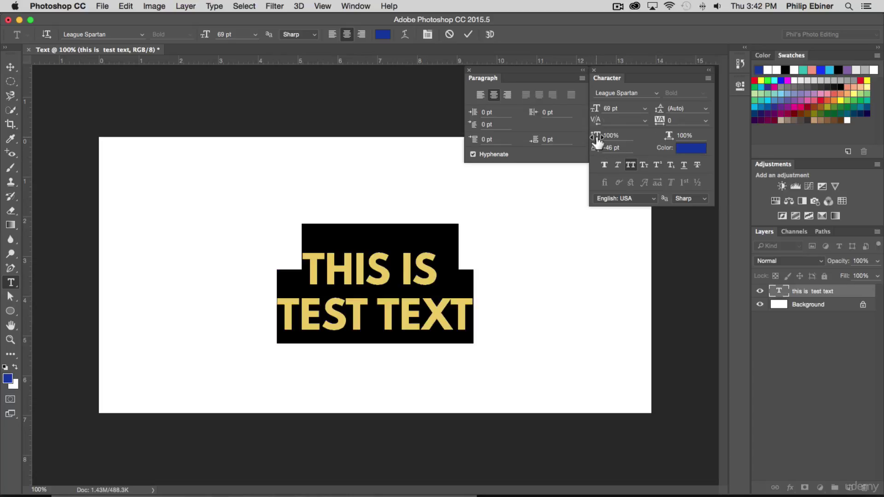
{"action": "left_click_drag", "start_coordinate": [597, 140], "coordinate": [642, 136]}
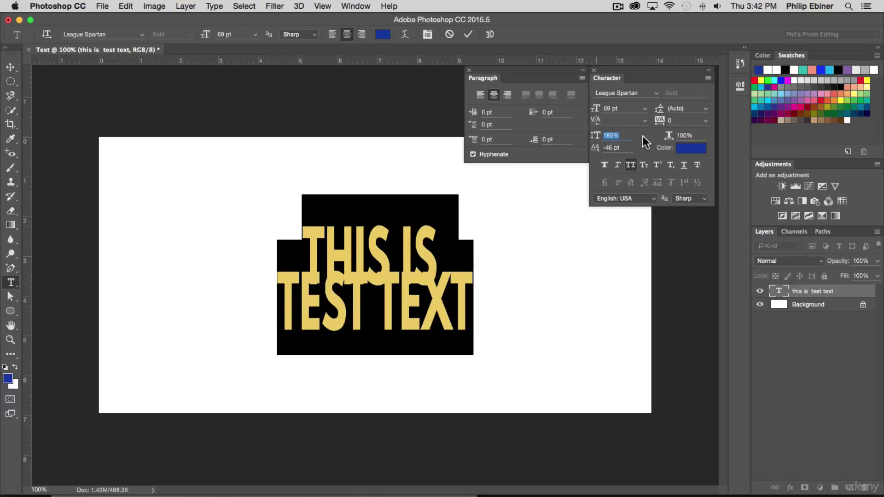
{"action": "key", "text": "super+z"}
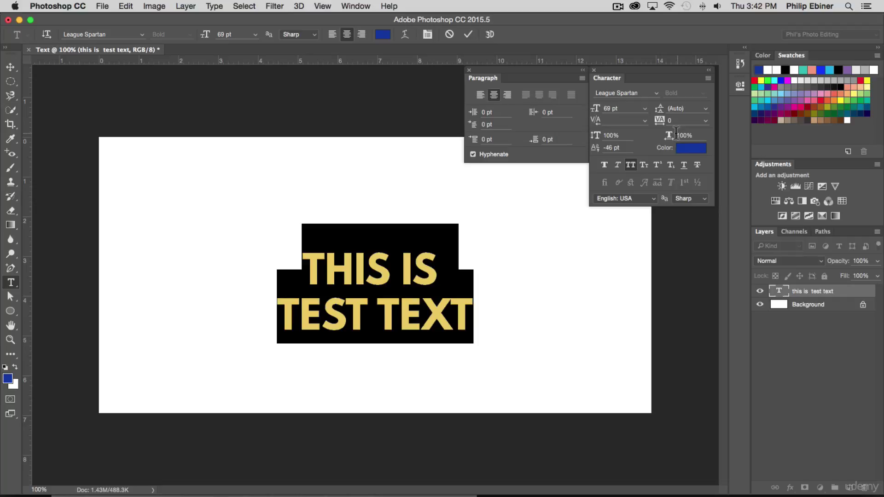
{"action": "mouse_move", "coordinate": [667, 140]}
{"action": "left_mouse_down"}
{"action": "mouse_move", "coordinate": [705, 134]}
{"action": "mouse_move", "coordinate": [663, 130]}
{"action": "left_mouse_up"}
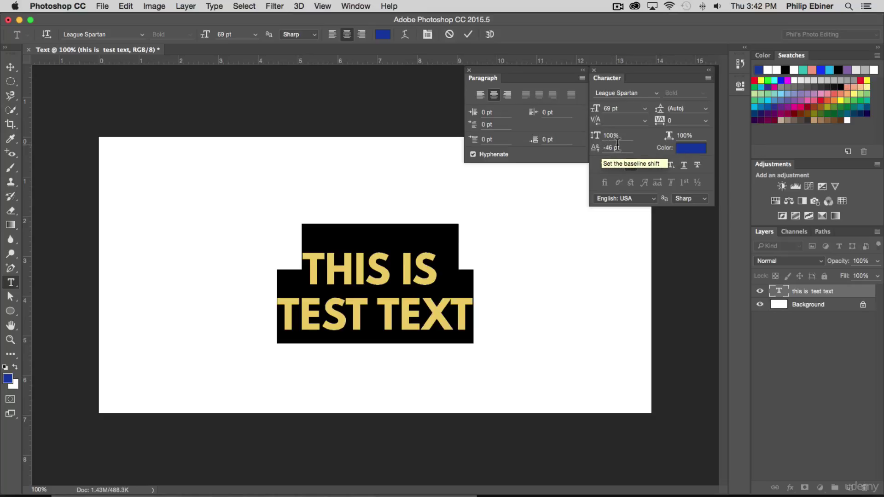
Step: Try a -94 pt baseline shift on the heading, then return it to 0 pt
{"action": "left_click", "coordinate": [594, 148]}
{"action": "type", "text": "0"}
{"action": "key", "text": "Return"}
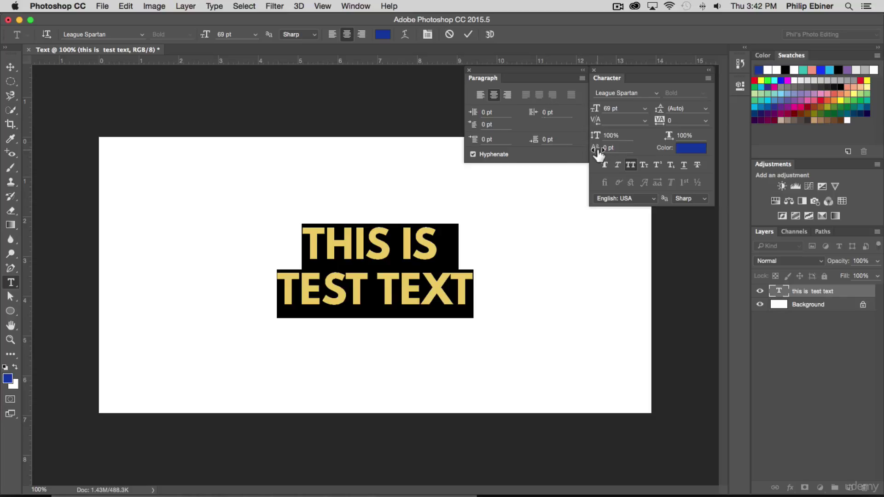
{"action": "left_click_drag", "start_coordinate": [597, 153], "coordinate": [550, 147]}
{"action": "type", "text": "-94"}
{"action": "key", "text": "Return"}
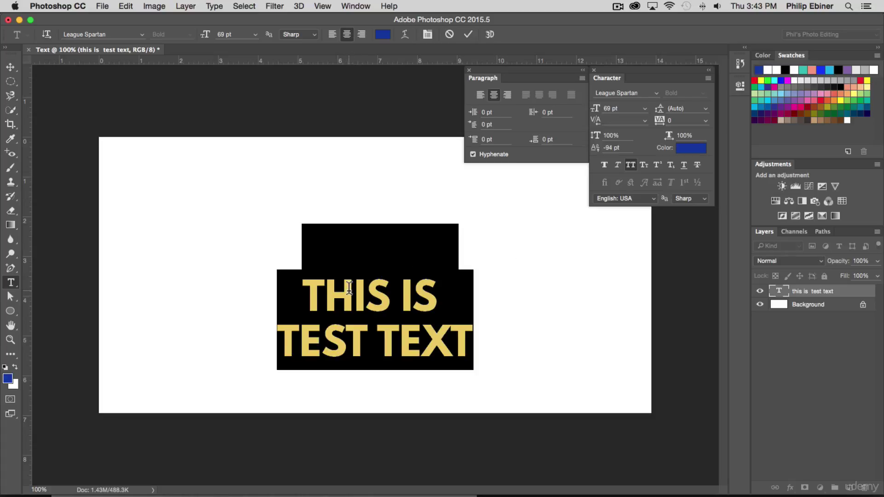
{"action": "mouse_move", "coordinate": [594, 148]}
{"action": "left_mouse_down"}
{"action": "mouse_move", "coordinate": [572, 147]}
{"action": "mouse_move", "coordinate": [611, 148]}
{"action": "left_mouse_up"}
{"action": "type", "text": "0"}
{"action": "key", "text": "Return"}
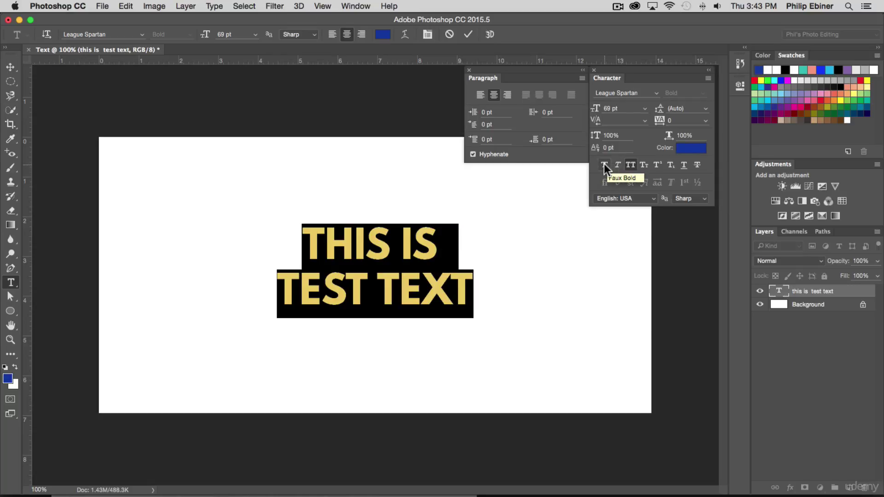
Step: Commit the text, keep League Spartan, and toggle All Caps and Small Caps
{"action": "left_click", "coordinate": [11, 66]}
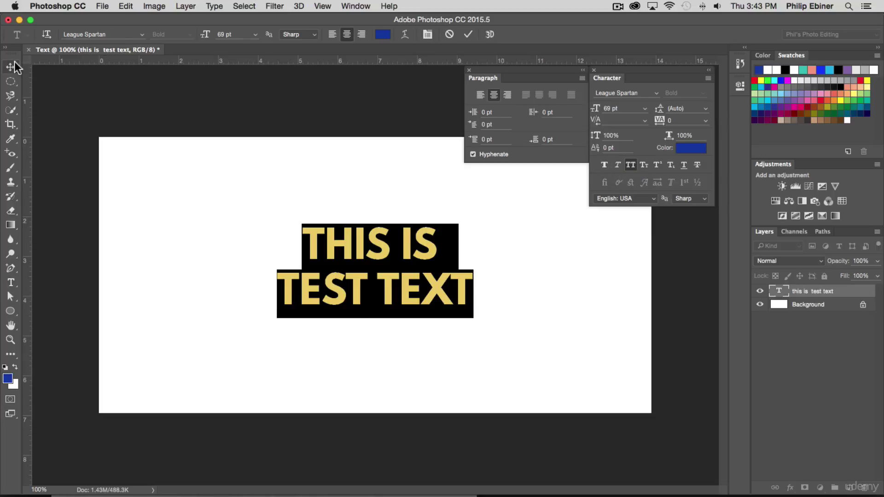
{"action": "left_click", "coordinate": [656, 93]}
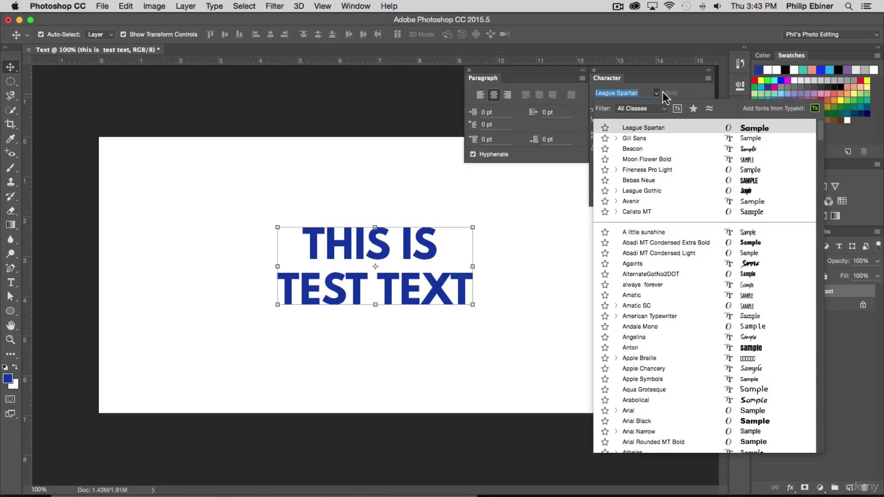
{"action": "left_click", "coordinate": [680, 92]}
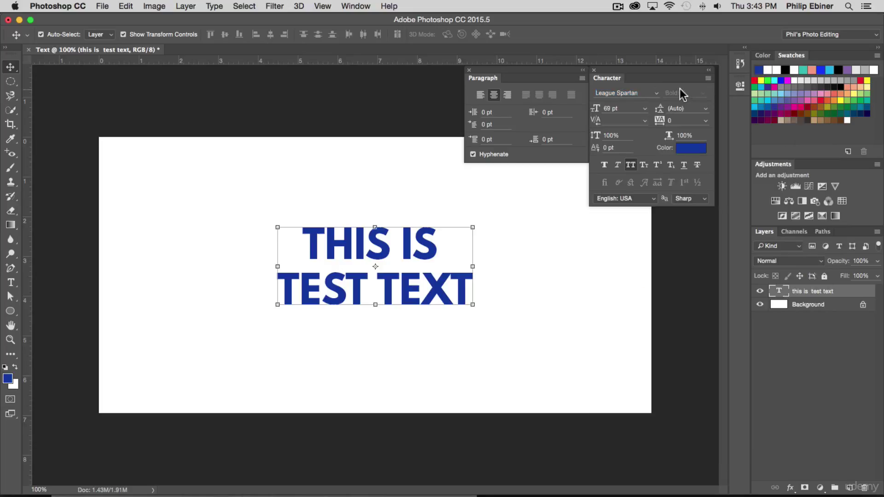
{"action": "left_click", "coordinate": [631, 164]}
{"action": "left_click", "coordinate": [631, 164]}
{"action": "left_click", "coordinate": [643, 165]}
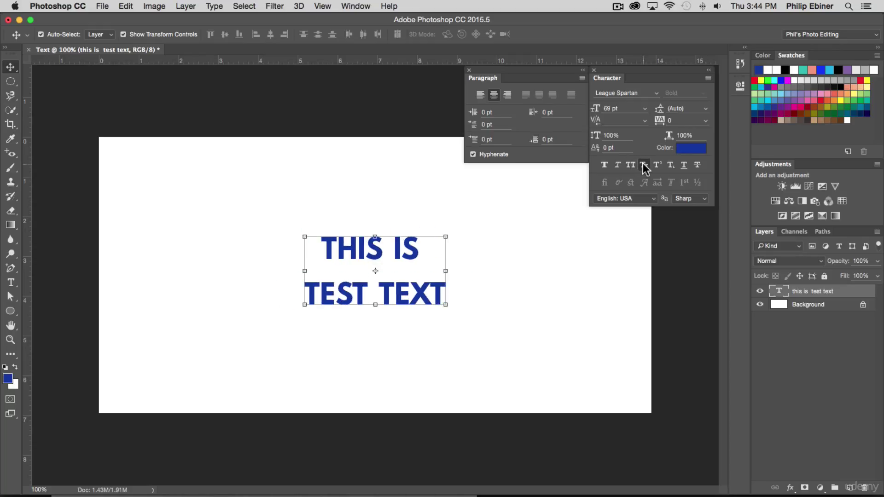
Step: Retype the heading as 'This Is A Test Text' in All Caps and commit
{"action": "double_click", "coordinate": [326, 251]}
{"action": "key", "text": "super+a"}
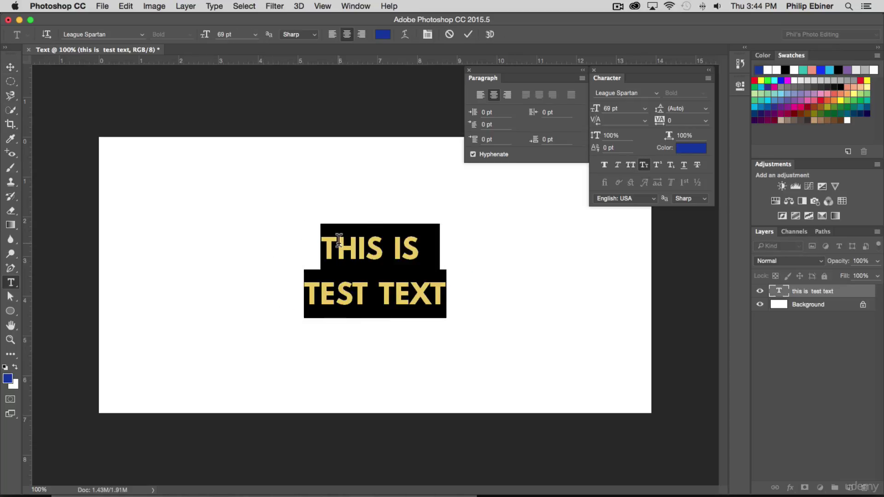
{"action": "type", "text": "This I"}
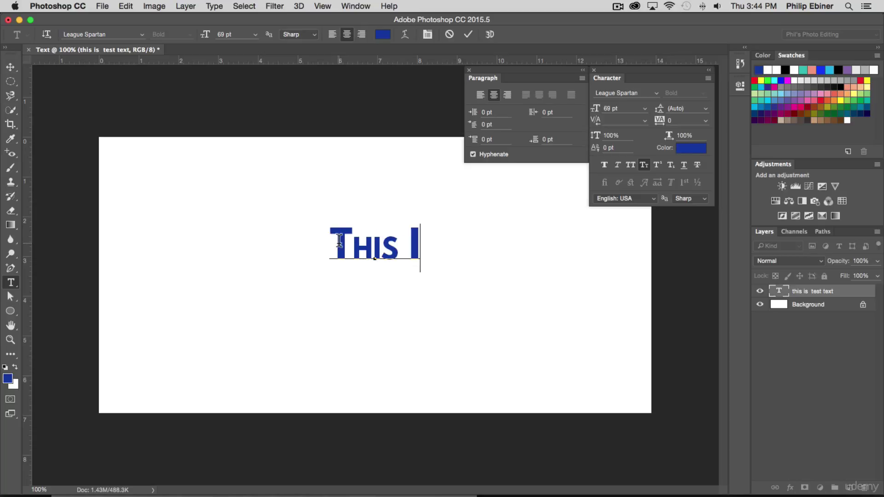
{"action": "type", "text": "s A"}
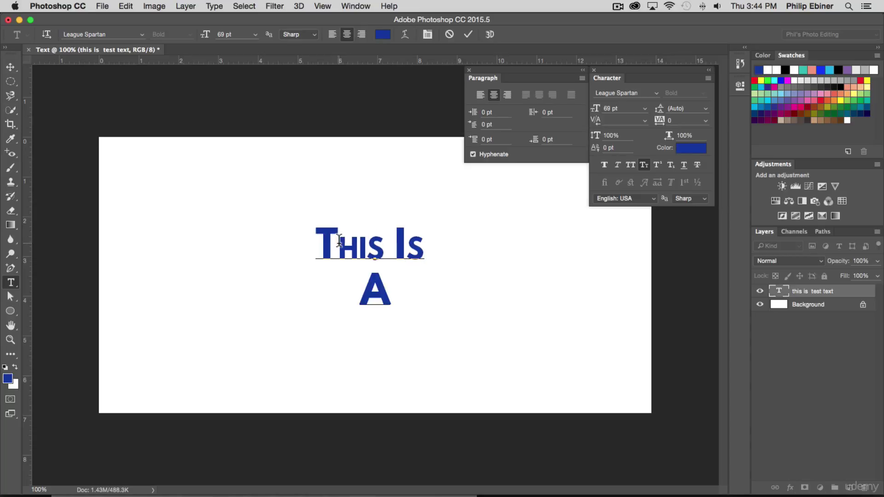
{"action": "type", "text": " Test Text"}
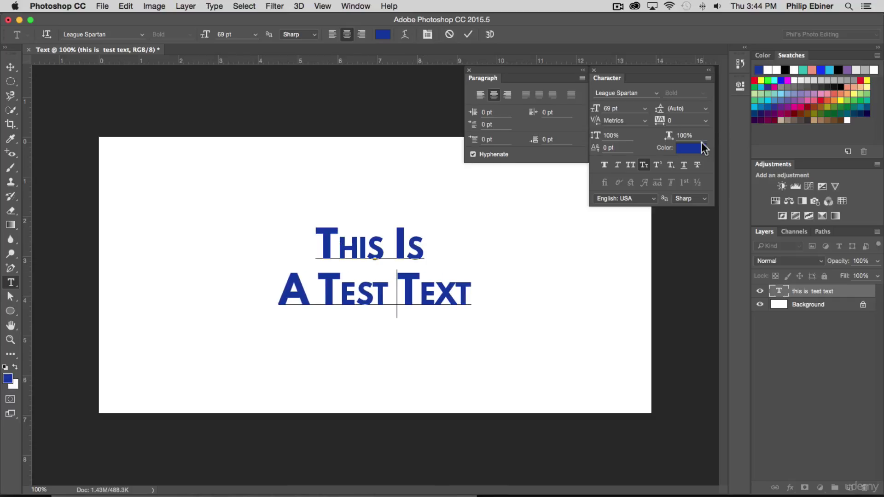
{"action": "key", "text": "super+a"}
{"action": "left_click", "coordinate": [631, 164]}
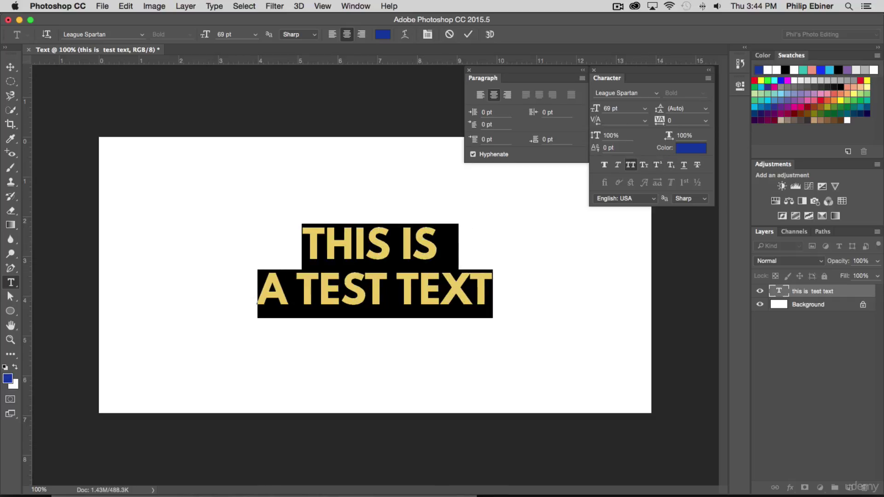
{"action": "left_click", "coordinate": [12, 67]}
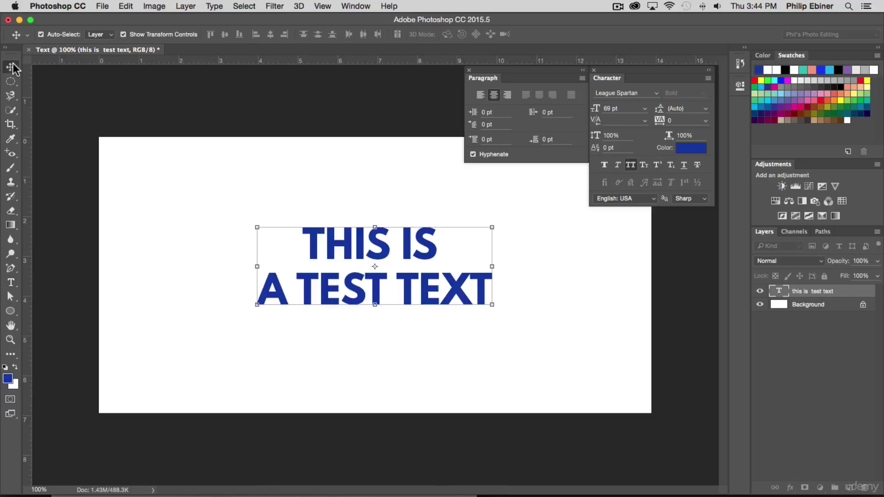
Step: Turn off superscript and add a 1 directly after TEXT with no space
{"action": "left_click", "coordinate": [660, 162]}
{"action": "double_click", "coordinate": [433, 244]}
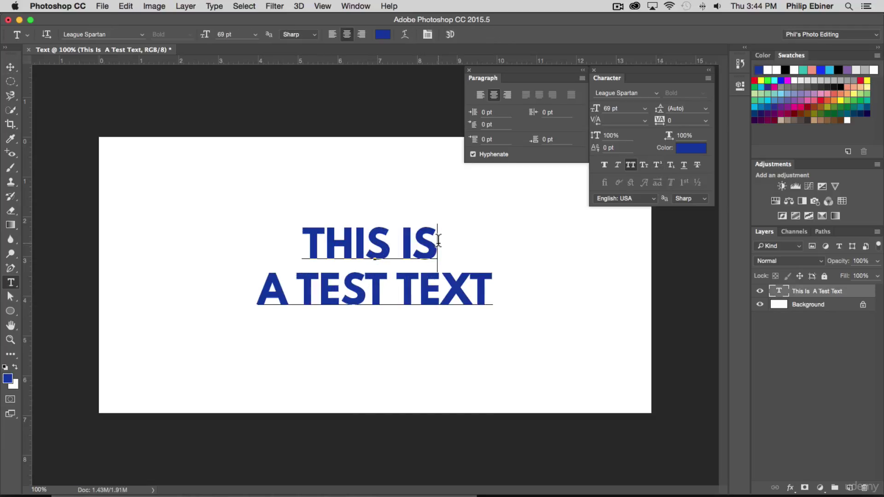
{"action": "key", "text": "Right"}
{"action": "key", "text": "Right"}
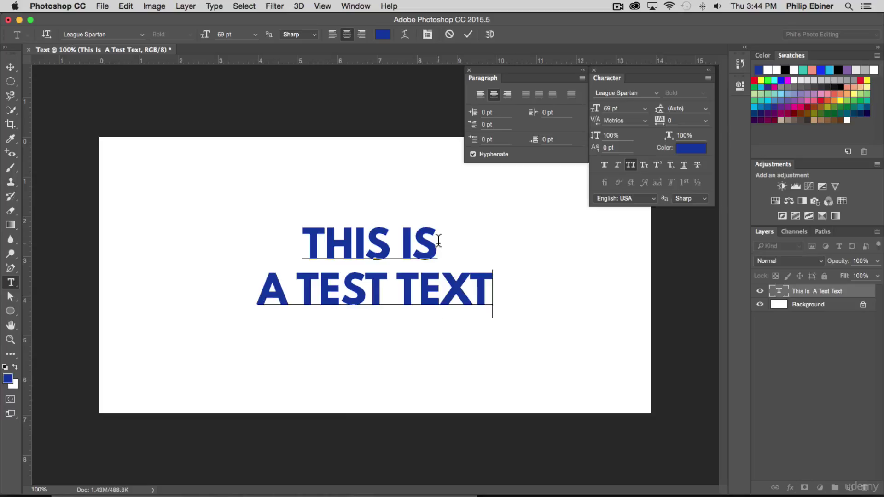
{"action": "type", "text": "1"}
{"action": "key", "text": "Left"}
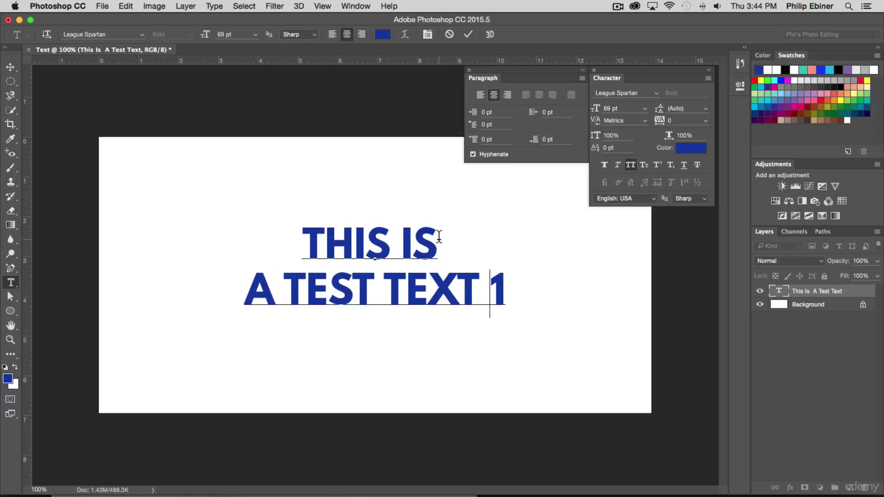
{"action": "key", "text": "BackSpace"}
Step: Make the 1 a 41 pt subscript with 0 pt baseline shift
{"action": "left_click_drag", "start_coordinate": [485, 282], "coordinate": [506, 283]}
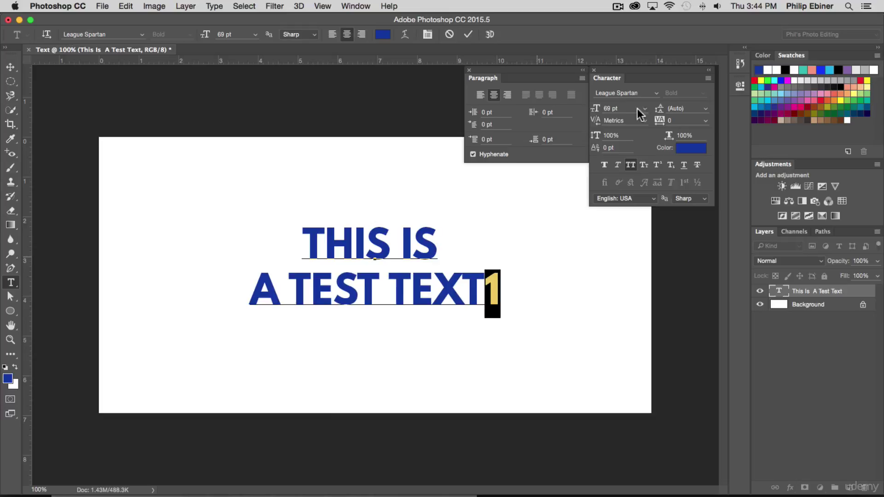
{"action": "left_click", "coordinate": [657, 165]}
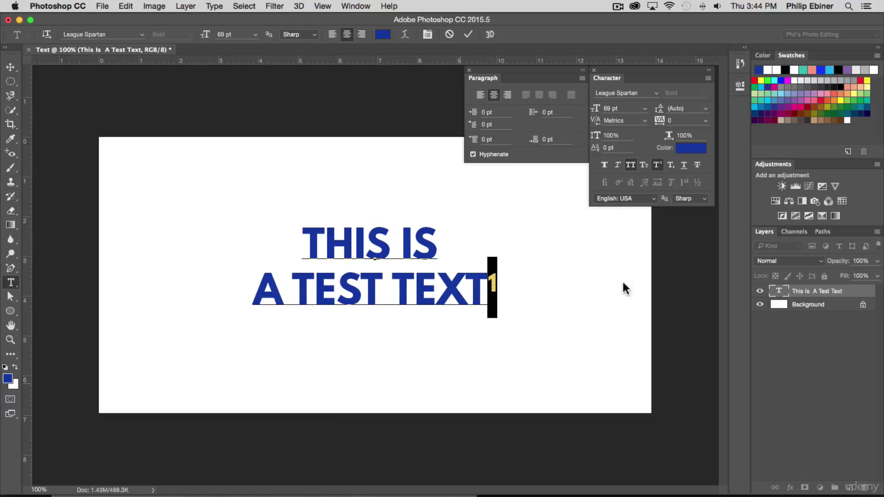
{"action": "left_click", "coordinate": [671, 165]}
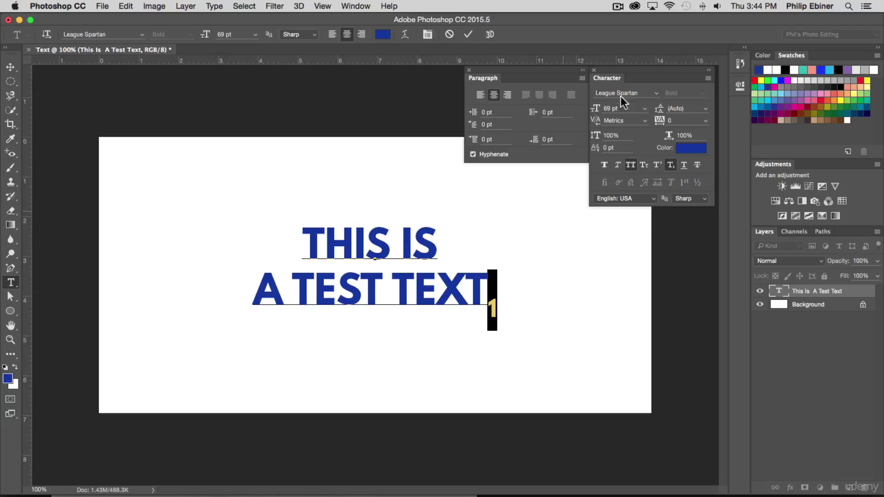
{"action": "left_click_drag", "start_coordinate": [598, 110], "coordinate": [581, 107]}
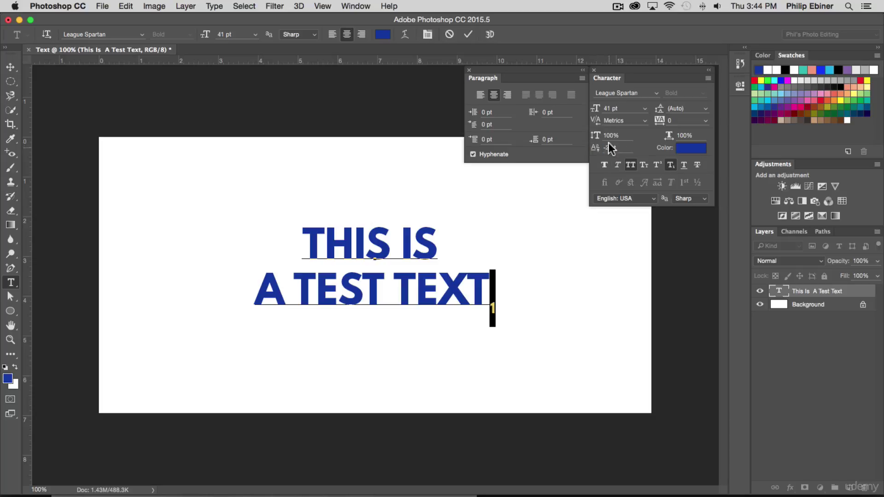
{"action": "left_click_drag", "start_coordinate": [604, 148], "coordinate": [605, 152]}
Step: Underline and strike through the whole heading, then commit
{"action": "left_click", "coordinate": [498, 276]}
{"action": "key", "text": "super+a"}
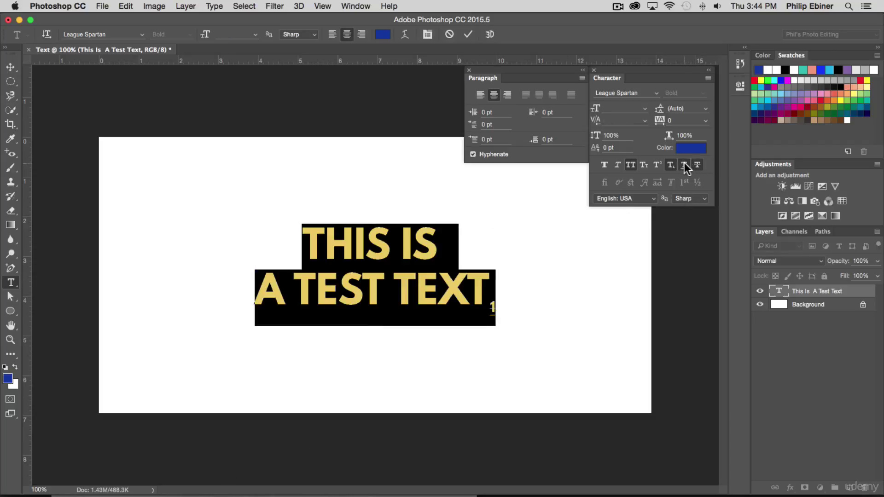
{"action": "left_click", "coordinate": [684, 165]}
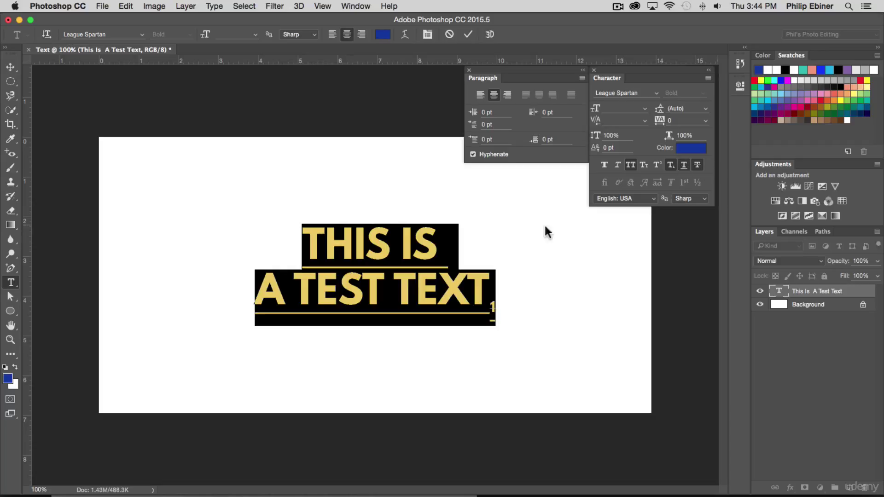
{"action": "left_click", "coordinate": [696, 166]}
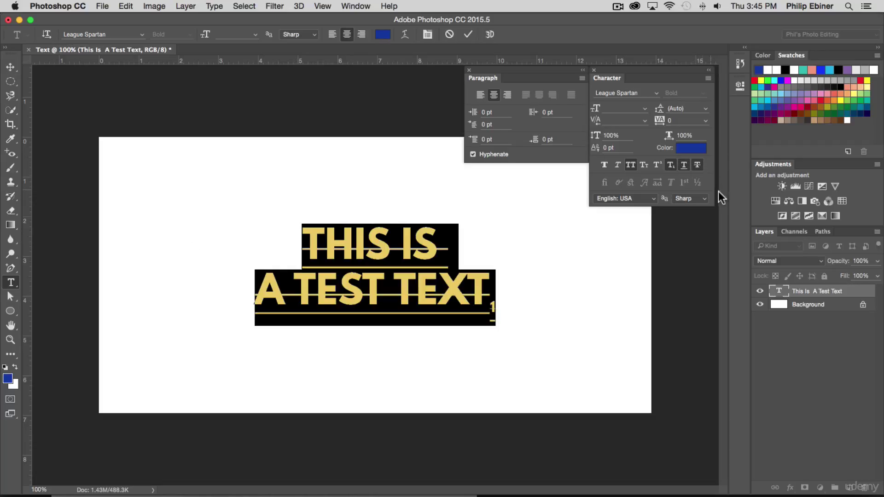
{"action": "left_click", "coordinate": [10, 67]}
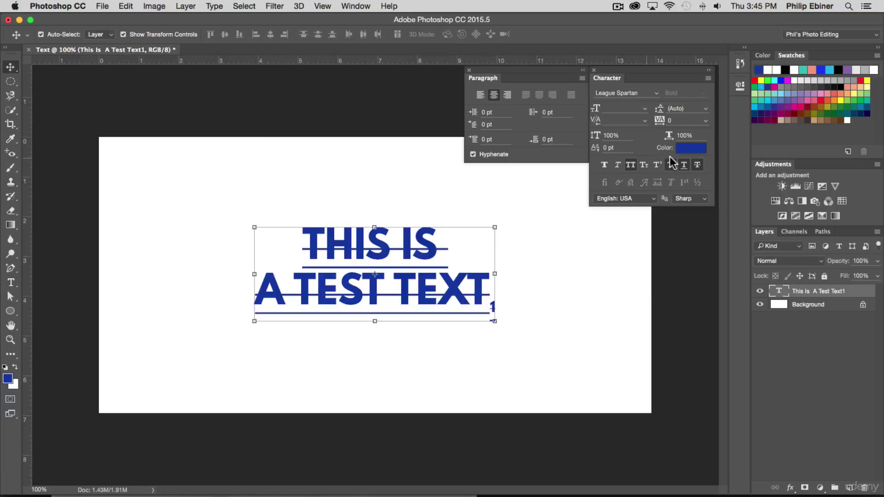
Step: Remove the underline, strikethrough and trailing subscript 1 from the heading
{"action": "left_click", "coordinate": [684, 164]}
{"action": "left_click", "coordinate": [697, 165]}
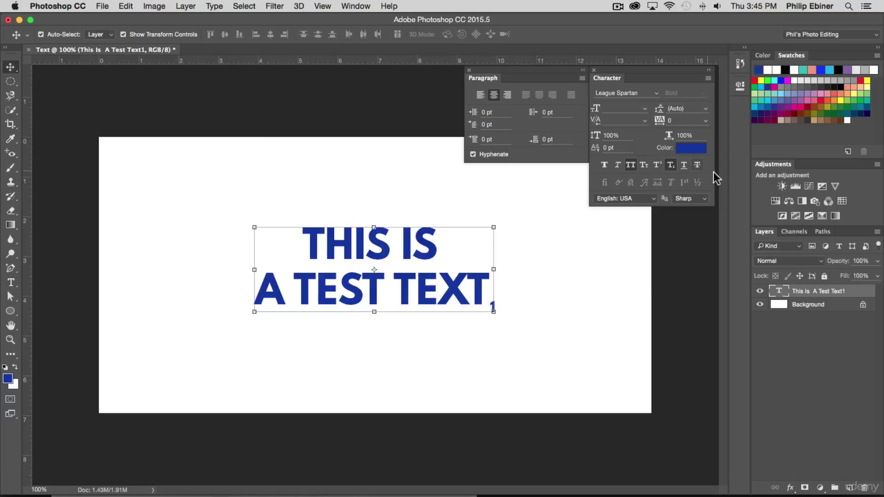
{"action": "left_click", "coordinate": [671, 164]}
{"action": "key", "text": "t"}
{"action": "left_click_drag", "start_coordinate": [488, 286], "coordinate": [507, 286]}
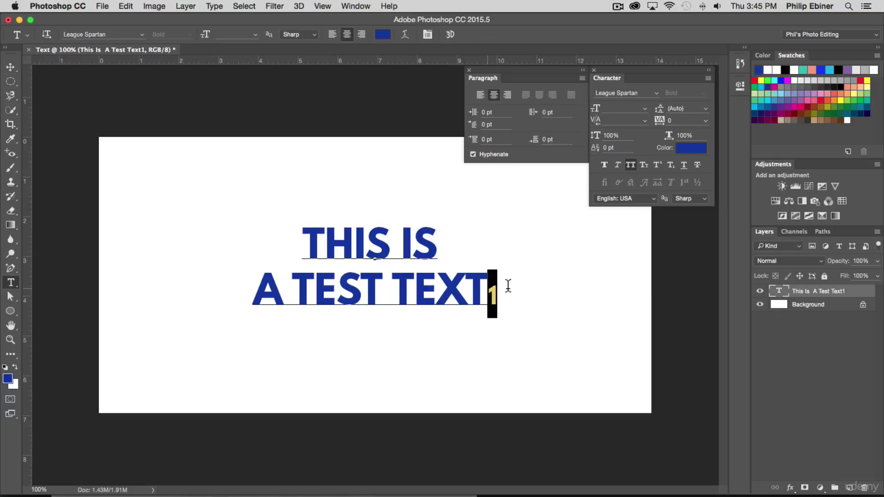
{"action": "key", "text": "BackSpace"}
{"action": "left_click", "coordinate": [10, 67]}
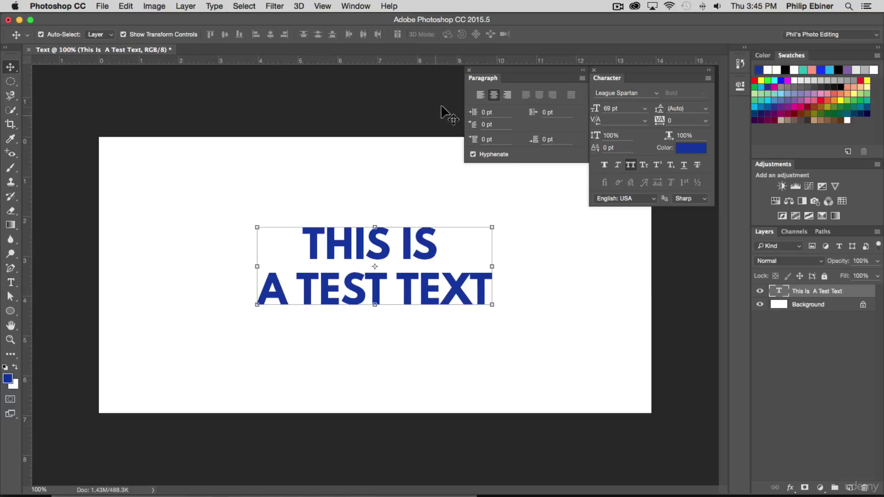
Step: Try left, right and centre alignment and a left indent, then move the centred heading lower left
{"action": "left_click", "coordinate": [480, 94]}
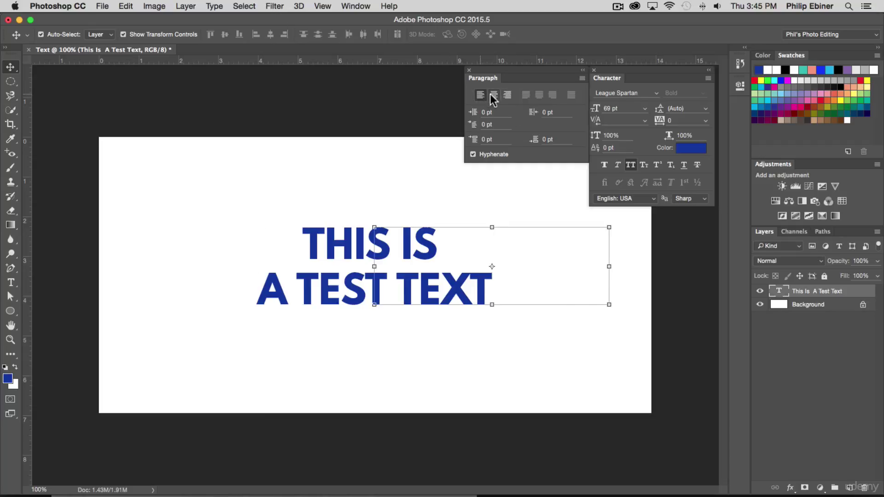
{"action": "left_click", "coordinate": [495, 95]}
{"action": "left_click", "coordinate": [507, 96]}
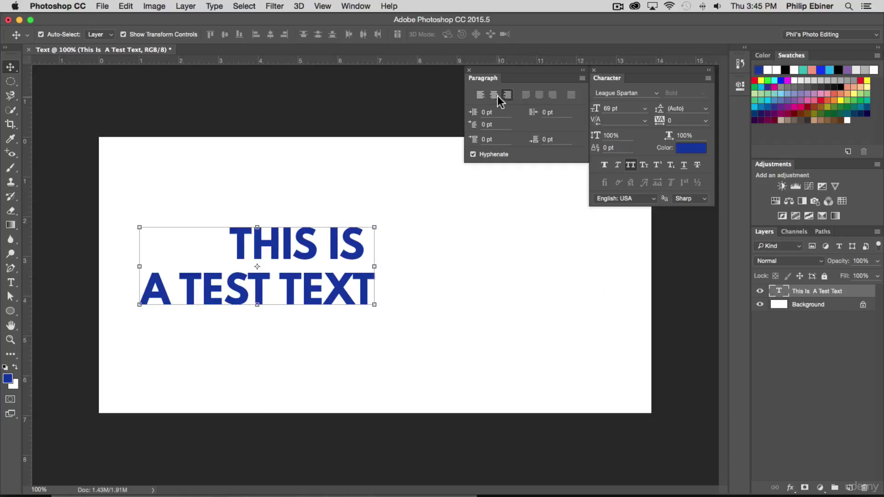
{"action": "left_click", "coordinate": [494, 95]}
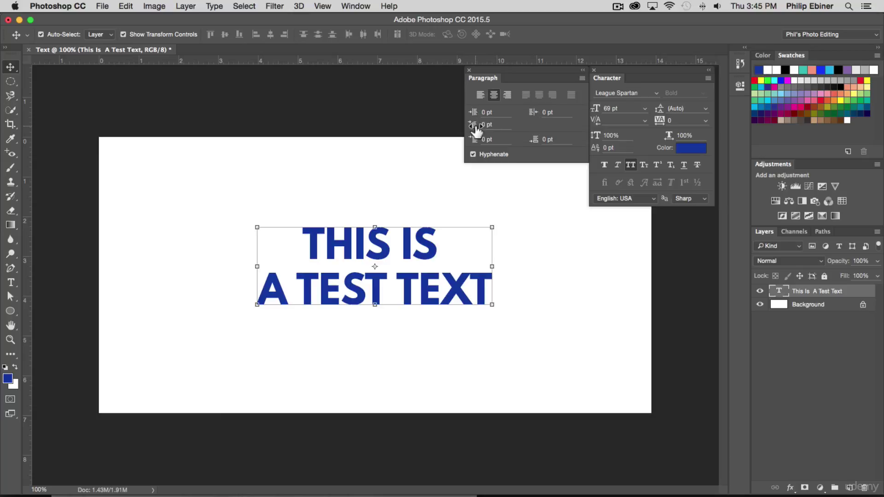
{"action": "left_click", "coordinate": [479, 94]}
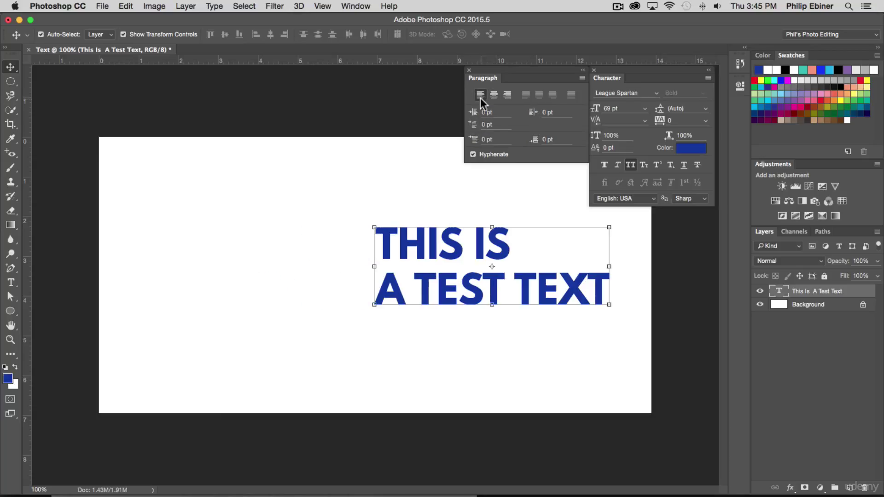
{"action": "left_click_drag", "start_coordinate": [475, 119], "coordinate": [503, 121]}
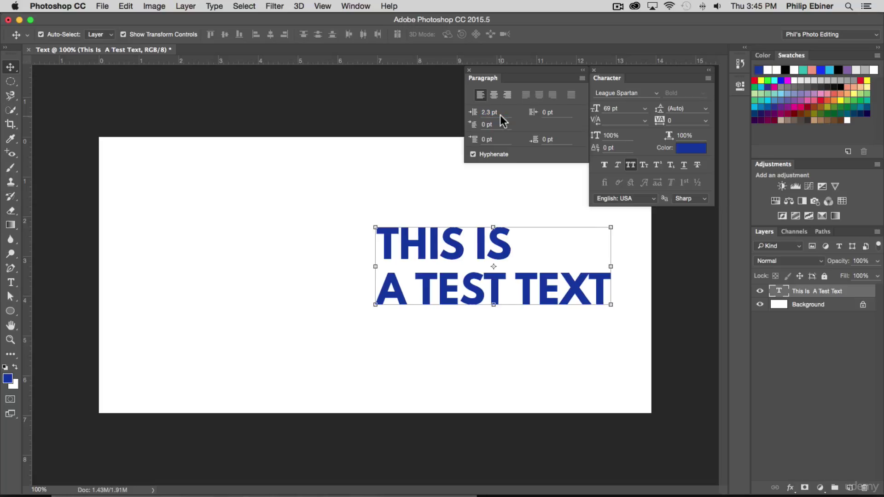
{"action": "key", "text": "super+z"}
{"action": "key", "text": "super+z"}
{"action": "key", "text": "super+z"}
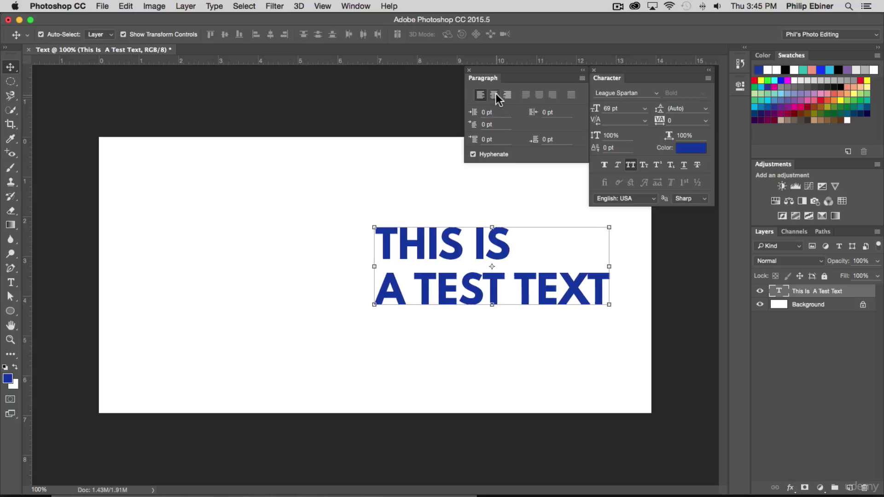
{"action": "left_click", "coordinate": [493, 95]}
{"action": "left_click_drag", "start_coordinate": [476, 119], "coordinate": [530, 123]}
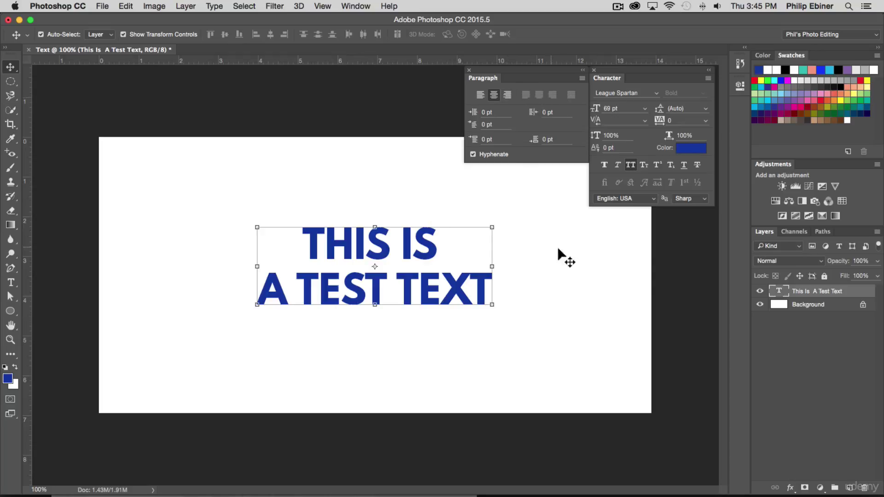
{"action": "left_click_drag", "start_coordinate": [371, 250], "coordinate": [254, 313]}
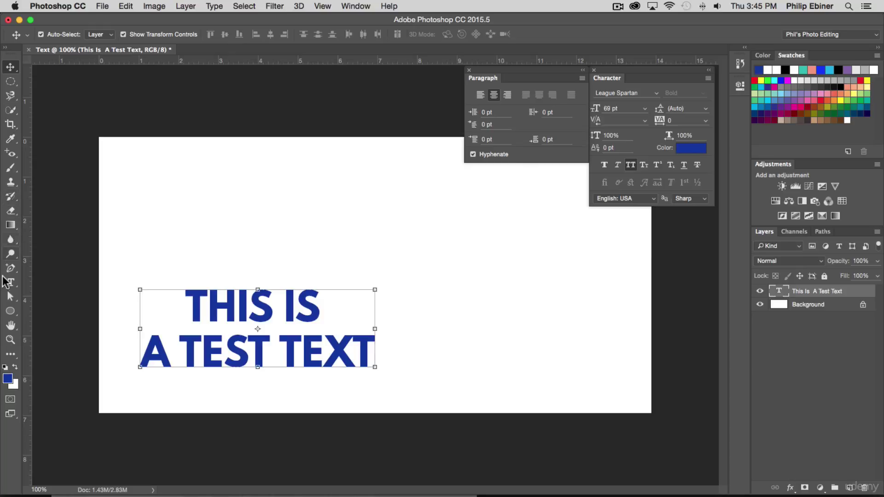
Step: Draw a paragraph text box at upper right and type 'THIS IS A TEST TEXT' at 31 pt
{"action": "left_click", "coordinate": [10, 282]}
{"action": "left_click_drag", "start_coordinate": [361, 182], "coordinate": [584, 312]}
{"action": "mouse_move", "coordinate": [207, 39]}
{"action": "left_mouse_down"}
{"action": "mouse_move", "coordinate": [188, 40]}
{"action": "mouse_move", "coordinate": [196, 37]}
{"action": "left_mouse_up"}
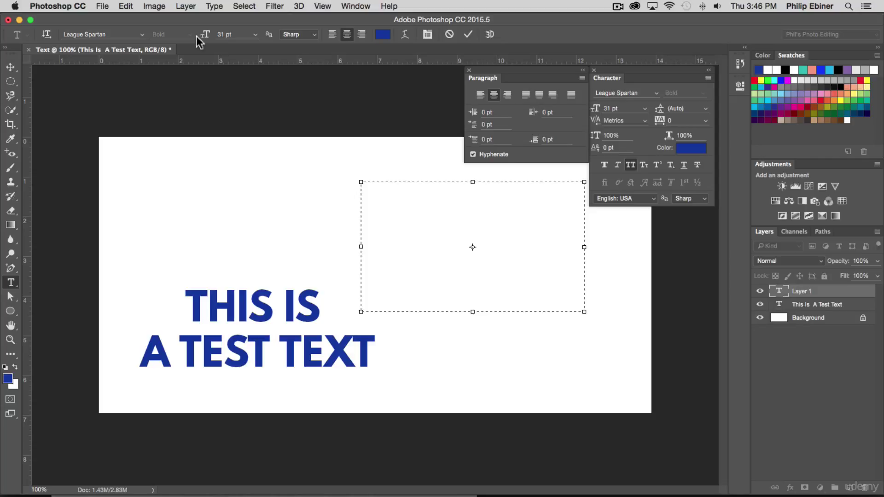
{"action": "type", "text": "THIS IS "}
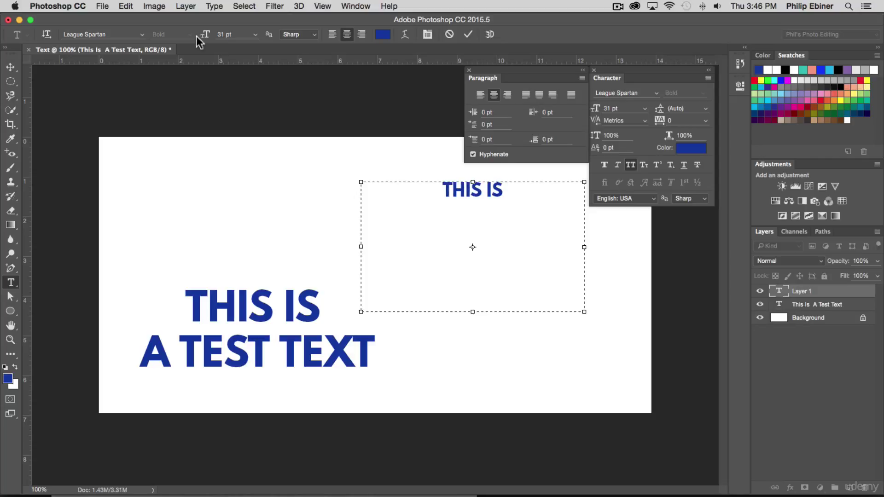
{"action": "type", "text": "A TEST TEXT"}
Step: End the sentence with a period and paste copies to repeat it in the box
{"action": "key", "text": "ctrl+a"}
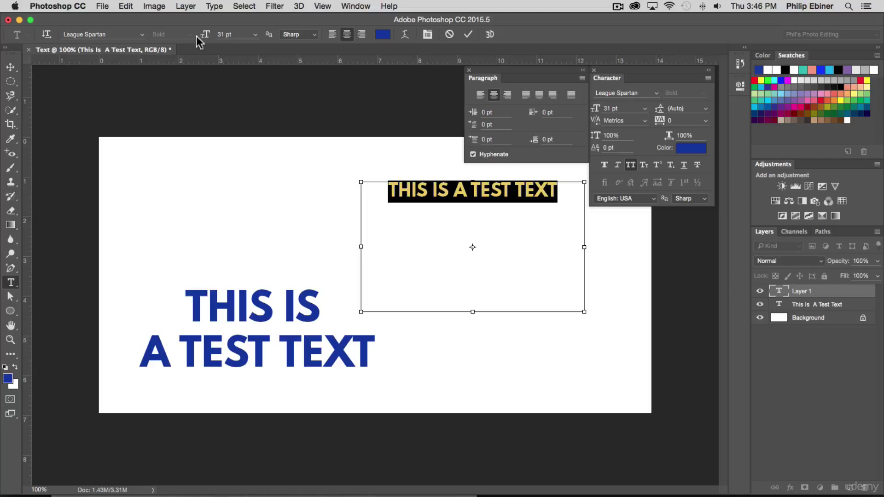
{"action": "key", "text": "ctrl+h"}
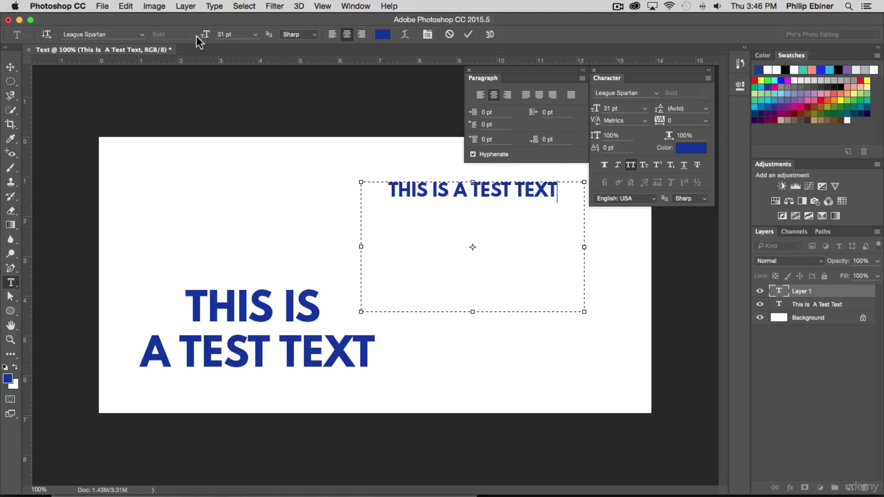
{"action": "type", "text": "."}
{"action": "key", "text": "BackSpace"}
{"action": "type", "text": "."}
{"action": "key", "text": "ctrl+a"}
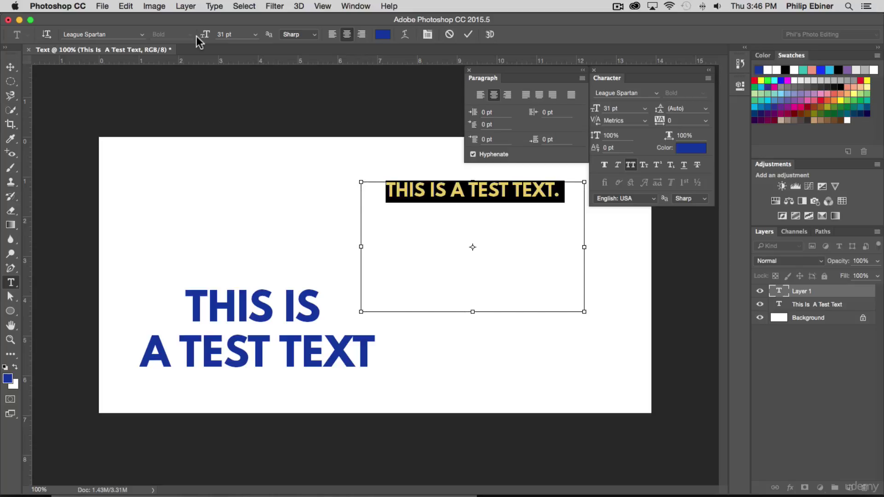
{"action": "key", "text": "super+c"}
{"action": "key", "text": "Right"}
{"action": "key", "text": "super+v"}
{"action": "key", "text": "super+v"}
{"action": "key", "text": "super+v"}
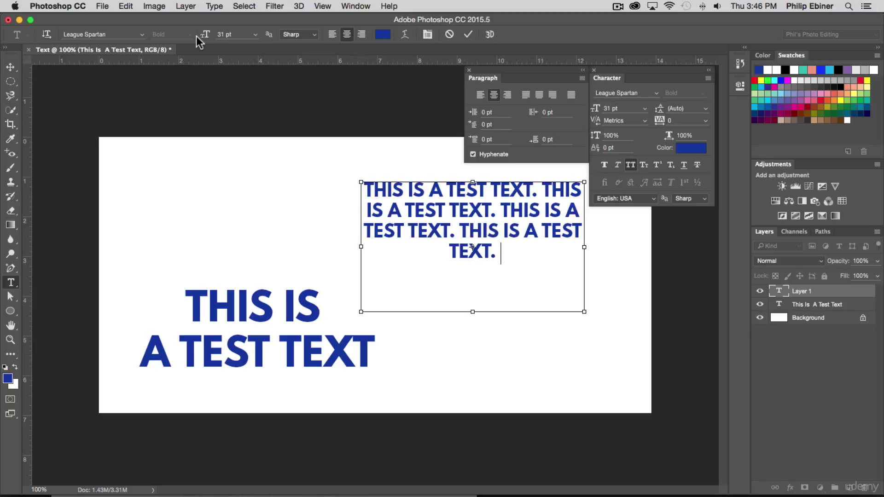
{"action": "key", "text": "super+v"}
{"action": "key", "text": "super+v"}
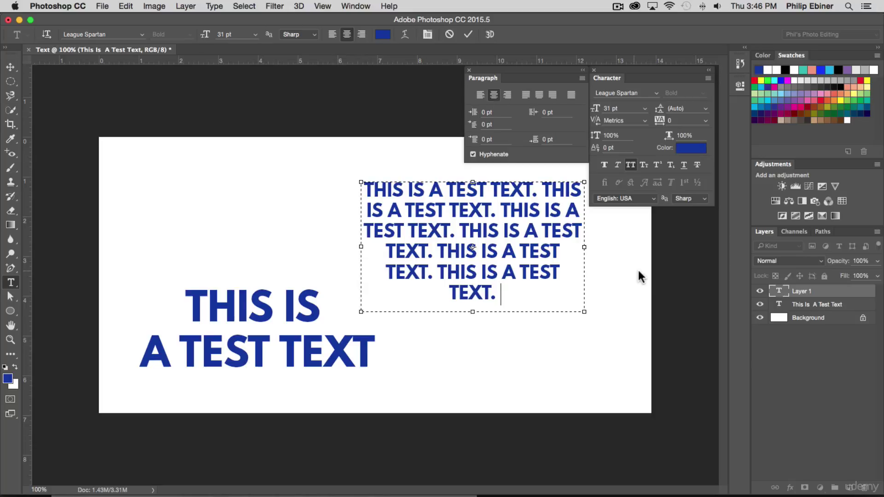
Step: Compare the justify options, settle on Justify Last Left, and commit the paragraph
{"action": "left_click", "coordinate": [480, 95]}
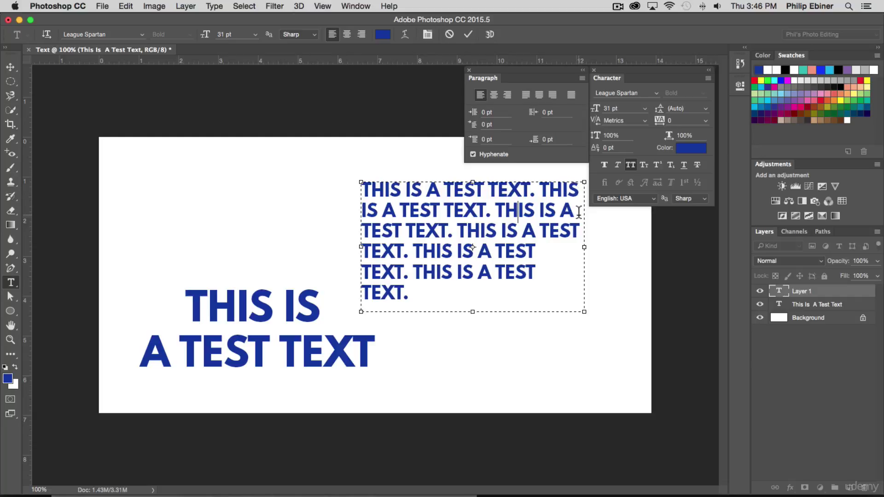
{"action": "left_click", "coordinate": [526, 96]}
{"action": "left_click", "coordinate": [540, 94]}
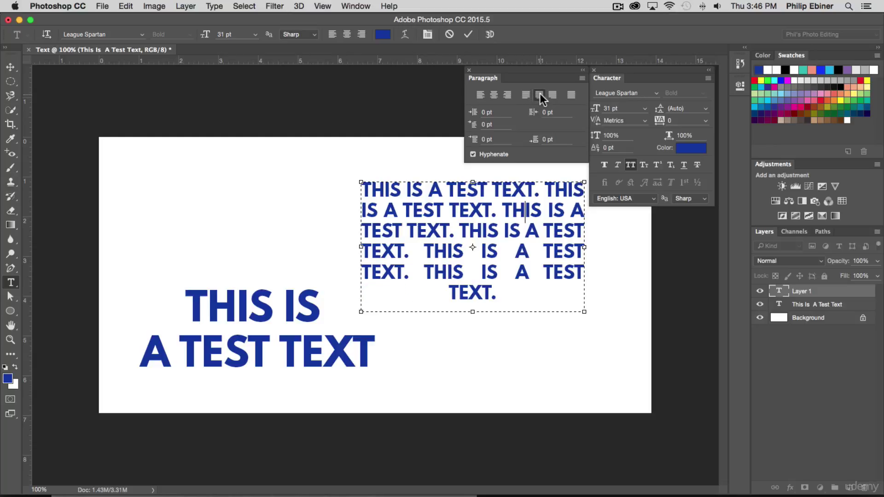
{"action": "left_click", "coordinate": [529, 94]}
{"action": "left_click", "coordinate": [552, 95]}
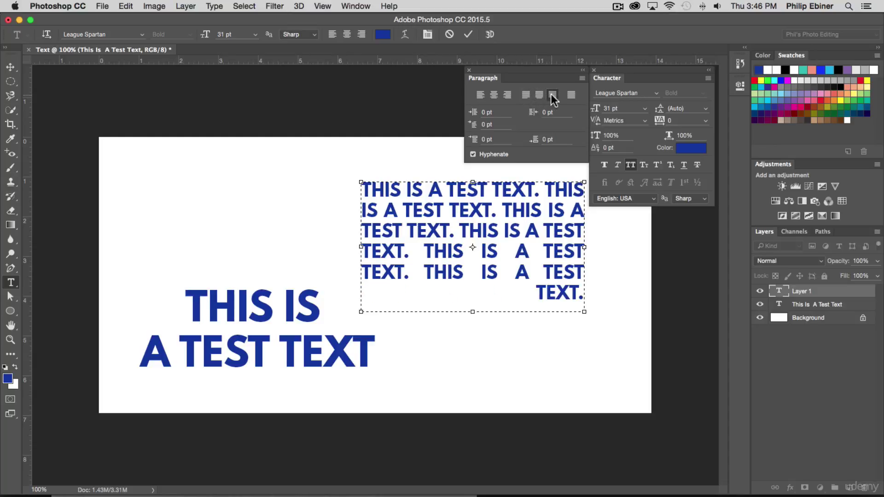
{"action": "left_click", "coordinate": [527, 94]}
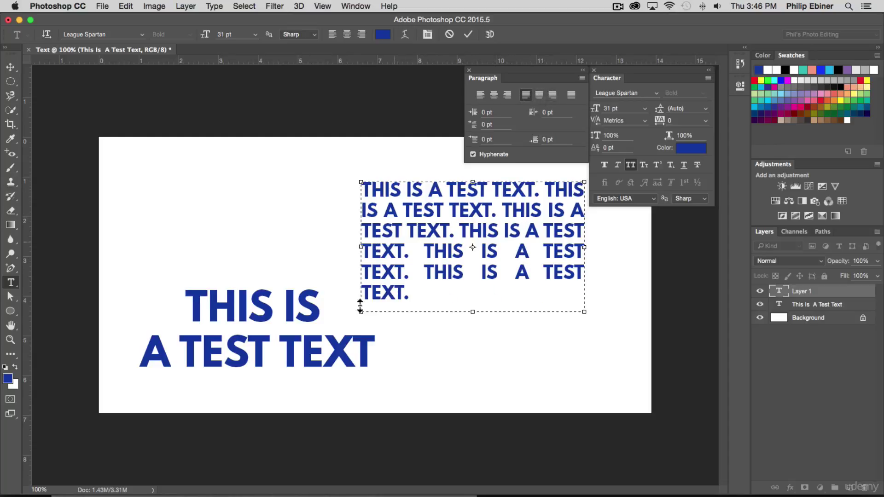
{"action": "left_click", "coordinate": [539, 95]}
{"action": "left_click", "coordinate": [553, 94]}
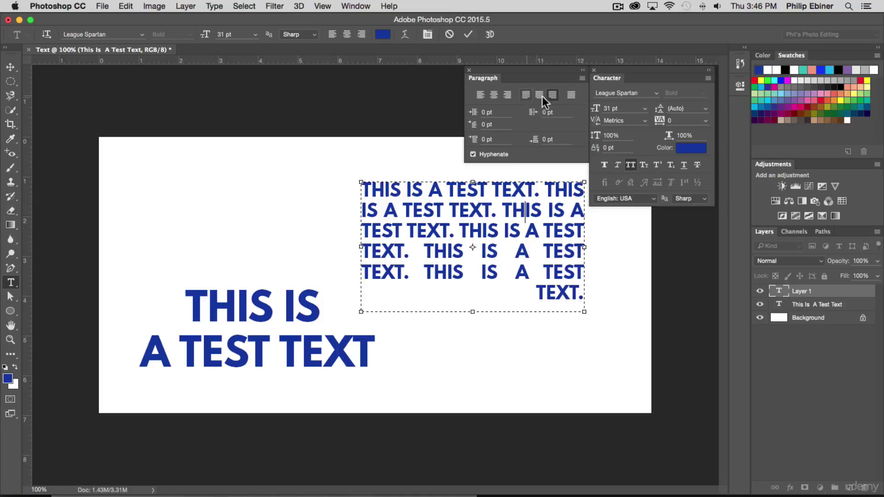
{"action": "left_click", "coordinate": [573, 96]}
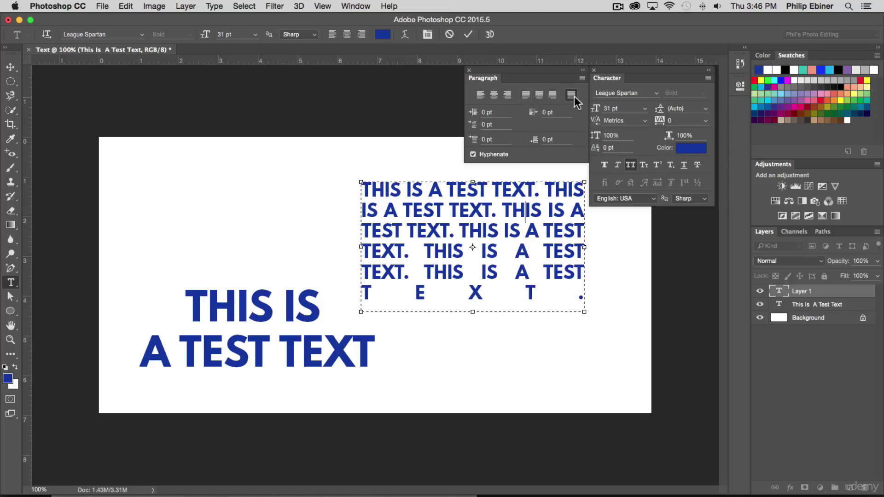
{"action": "left_click", "coordinate": [527, 94]}
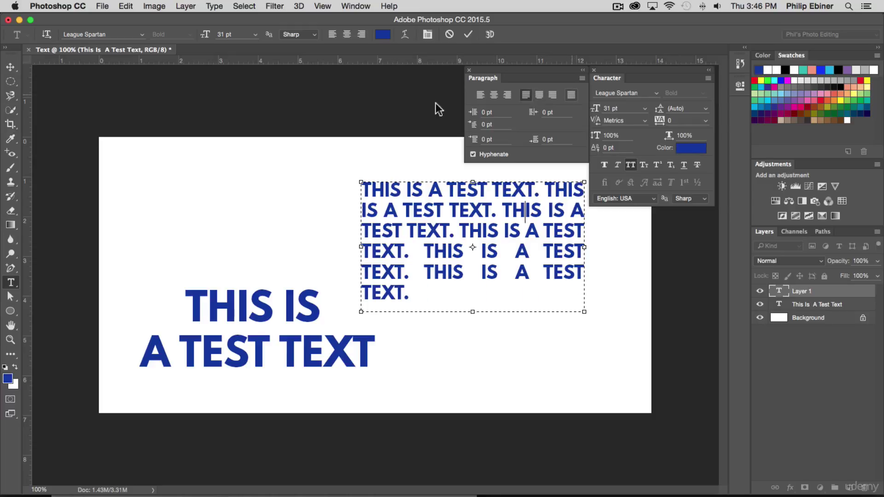
{"action": "left_click", "coordinate": [11, 68]}
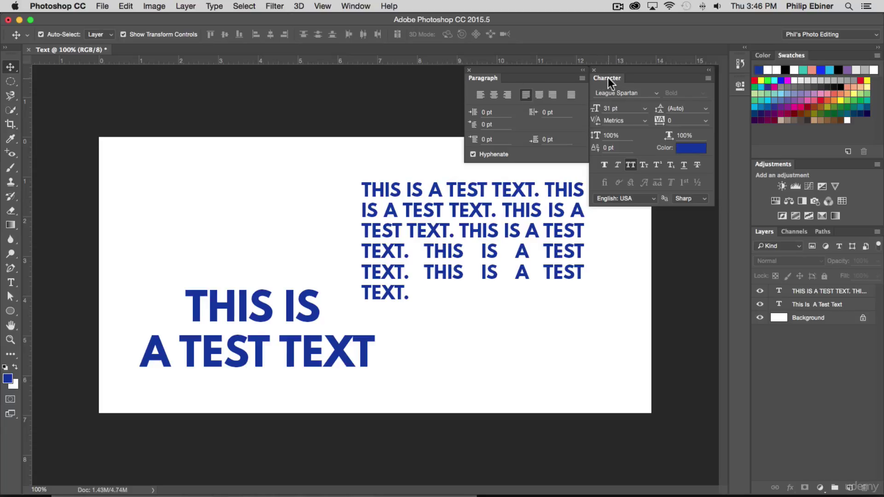
Step: Dock the Character panel above Adjustments and tab the Paragraph panel into it
{"action": "left_click_drag", "start_coordinate": [608, 77], "coordinate": [788, 159]}
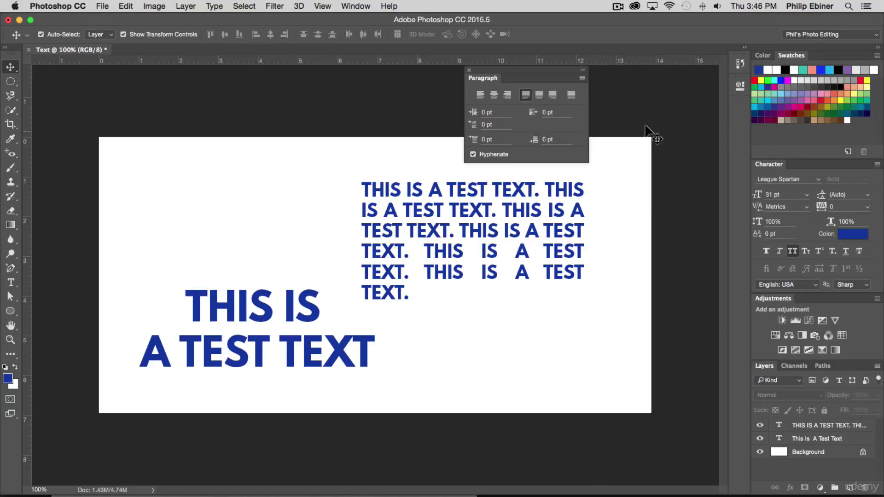
{"action": "left_click_drag", "start_coordinate": [468, 74], "coordinate": [803, 164]}
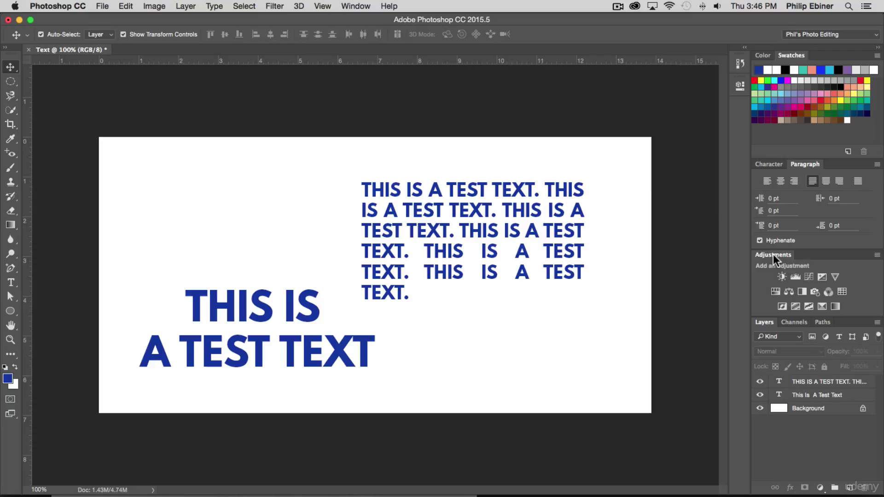